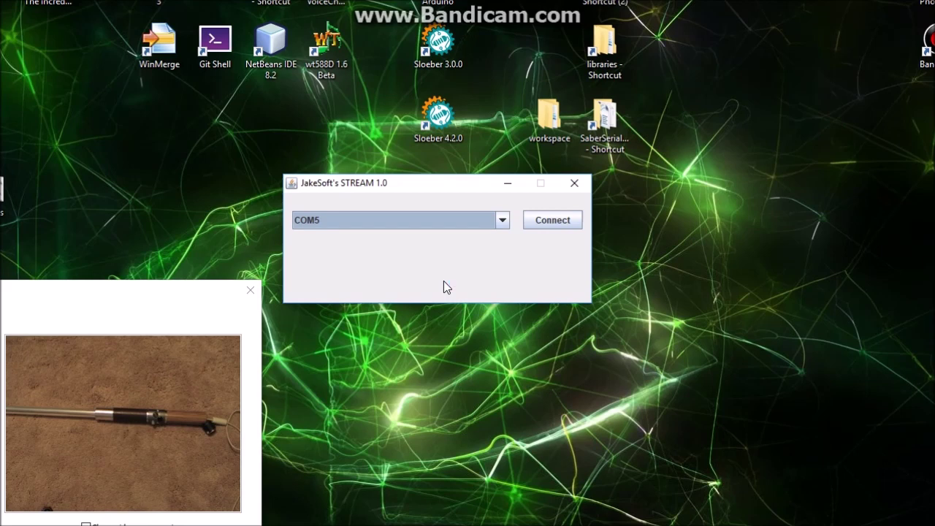
Step: Connect to the saber on COM5 and open the blade configuration for profile 1
left_click(556, 222)
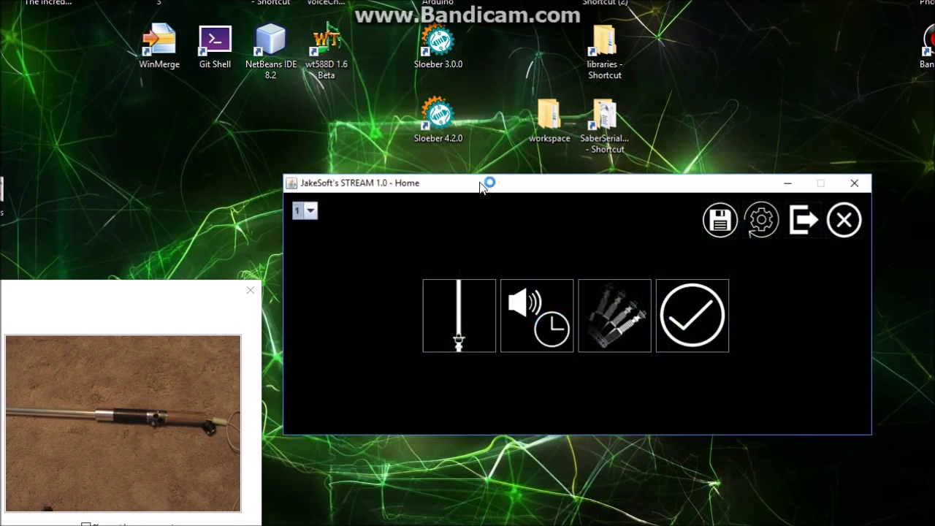
left_click_drag(480, 183, 463, 156)
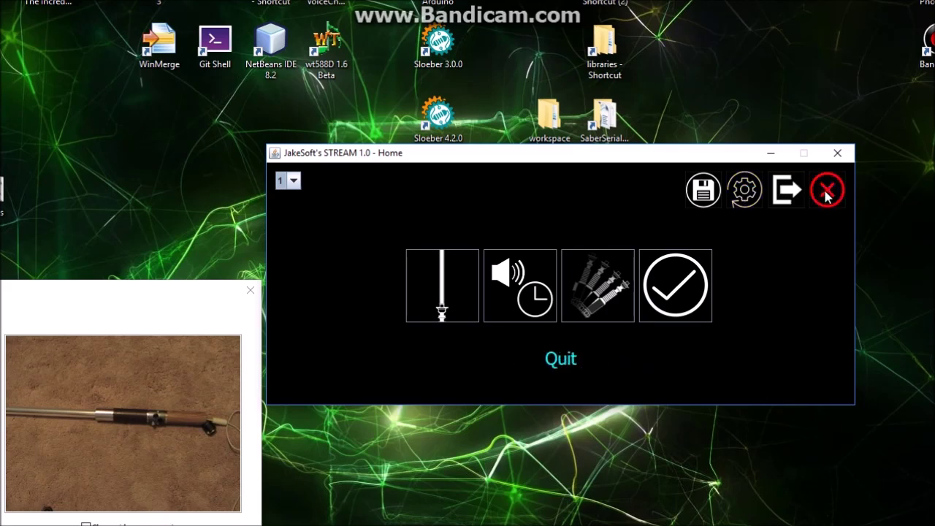
left_click(439, 289)
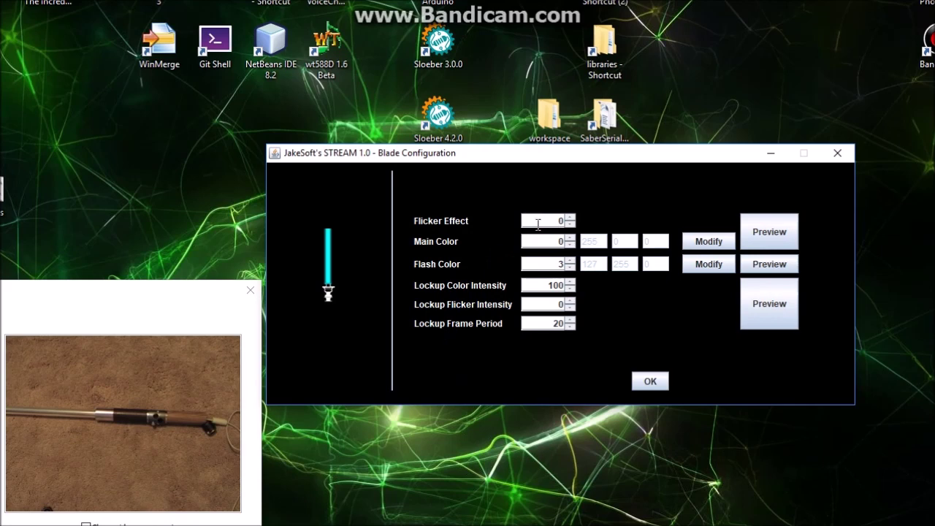
Step: Set the blade's Flicker Effect to 1 and select Main Color 2
left_click(570, 218)
left_click(570, 239)
left_click(571, 239)
left_click(571, 239)
left_click(571, 239)
left_click(570, 239)
double_click(571, 239)
left_click(570, 239)
double_click(571, 239)
left_click(571, 238)
left_click(568, 246)
left_click(569, 246)
left_click(568, 245)
left_click(568, 245)
left_click(568, 246)
left_click(568, 246)
left_click(568, 247)
left_click(569, 246)
left_click(568, 246)
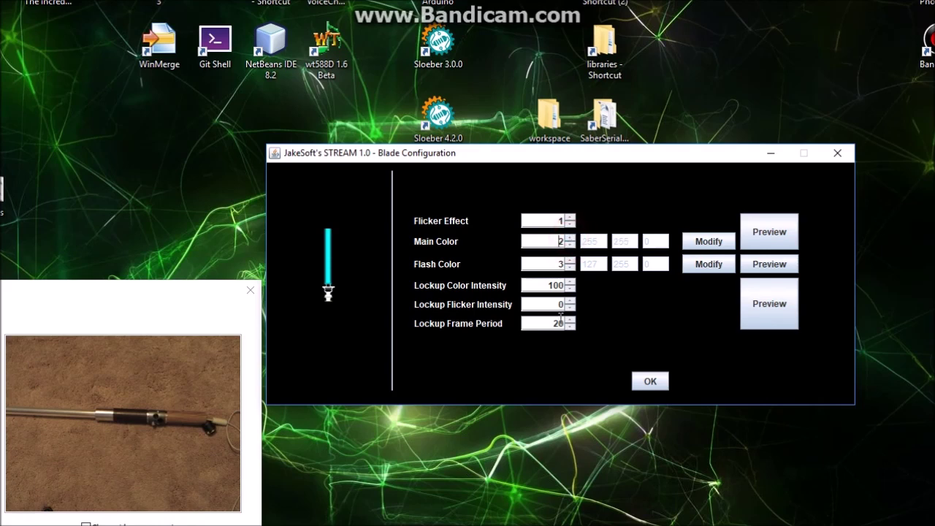
Step: Preview the main blade color with its flicker effect and the flash color on the saber
left_click(770, 241)
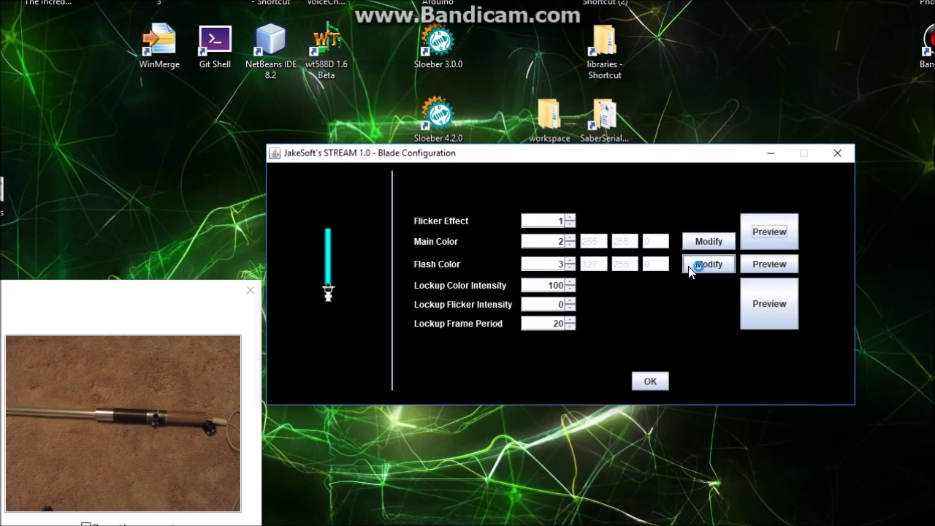
left_click(775, 265)
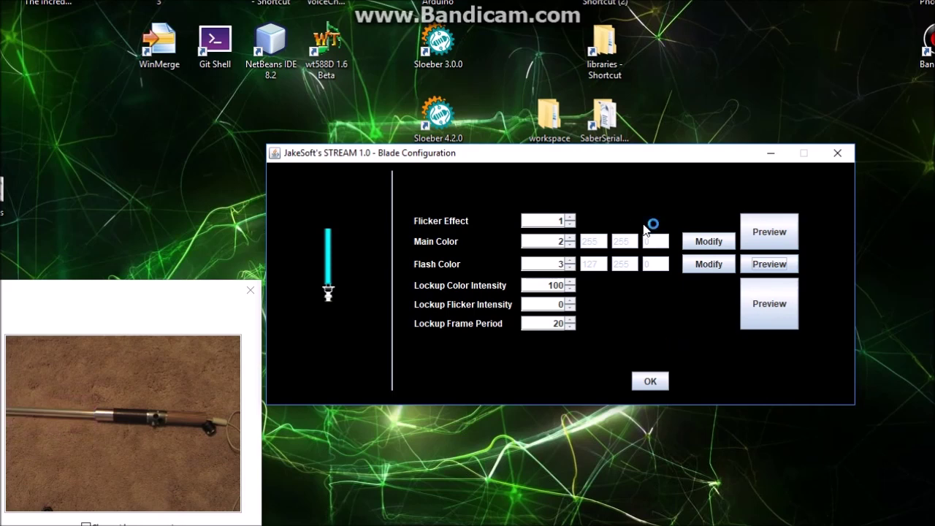
Step: Open the main color for modification and turn on its live preview on the blade
left_click(718, 243)
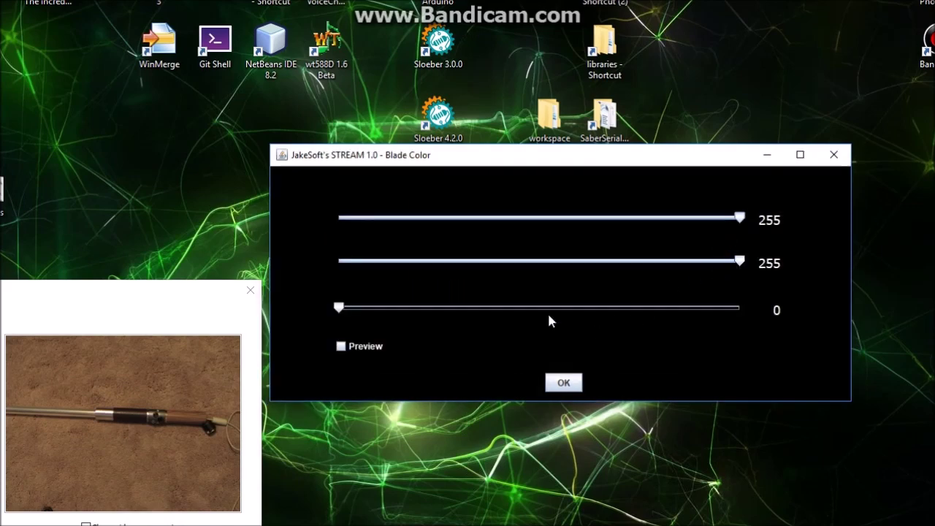
left_click(345, 349)
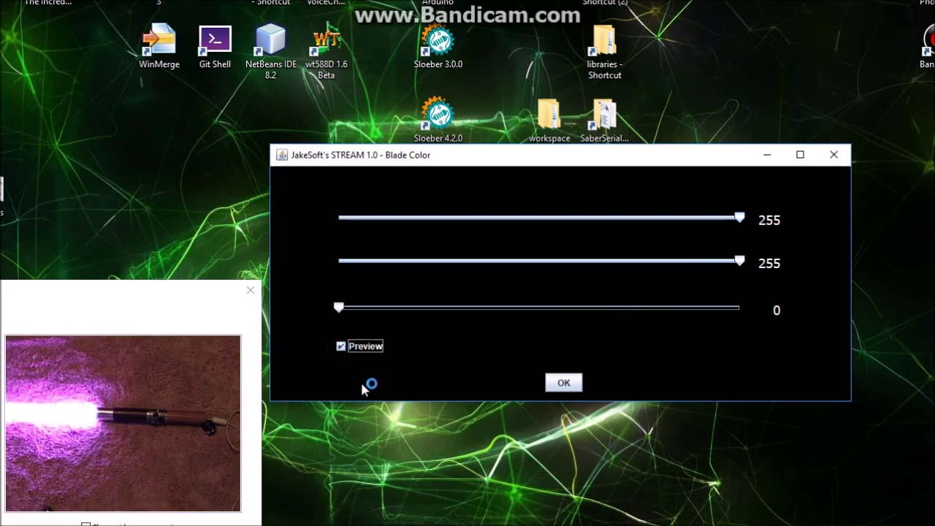
left_click(342, 347)
left_click(342, 348)
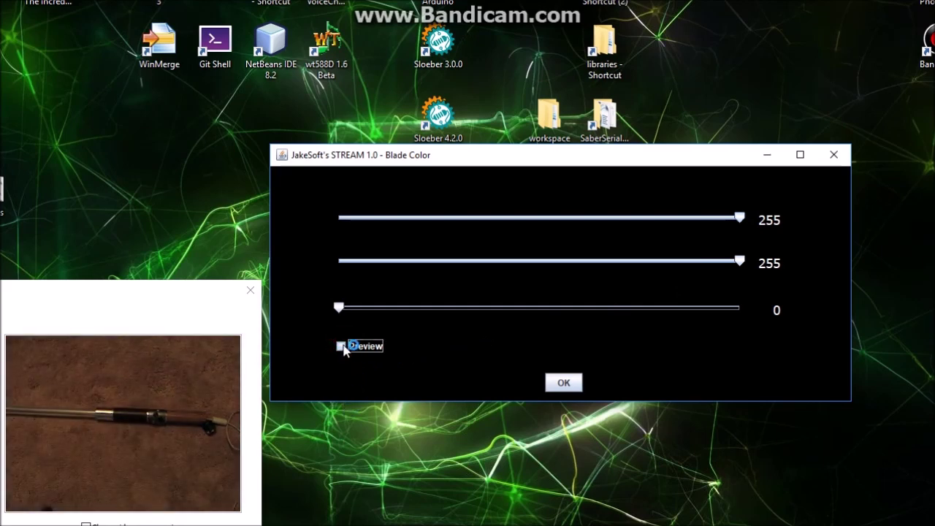
left_click(343, 346)
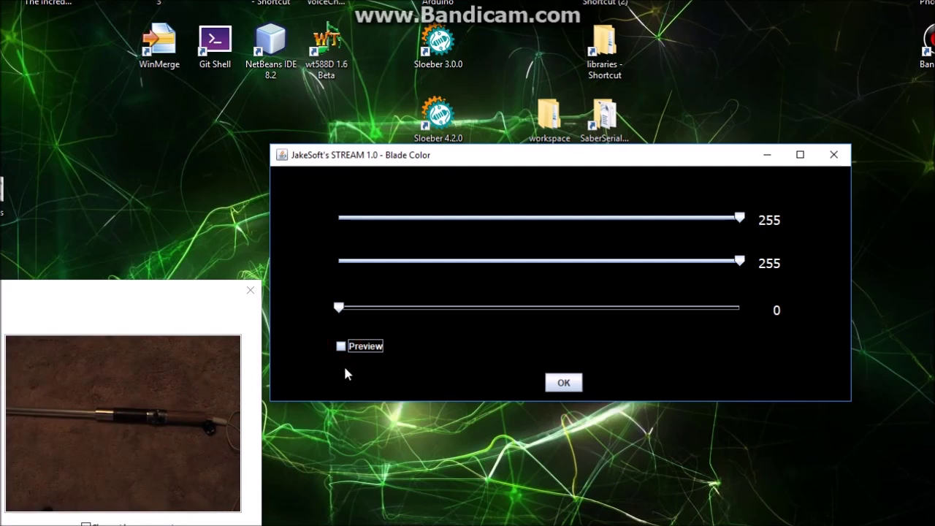
left_click(341, 344)
Step: Lower all three main color channels to 0, and raise the first to about 164 and the second to about 80
left_click_drag(739, 261, 339, 263)
left_click_drag(743, 219, 247, 232)
mouse_move(338, 263)
left_mouse_down()
mouse_move(747, 268)
mouse_move(337, 264)
left_mouse_up()
left_click_drag(342, 309, 313, 292)
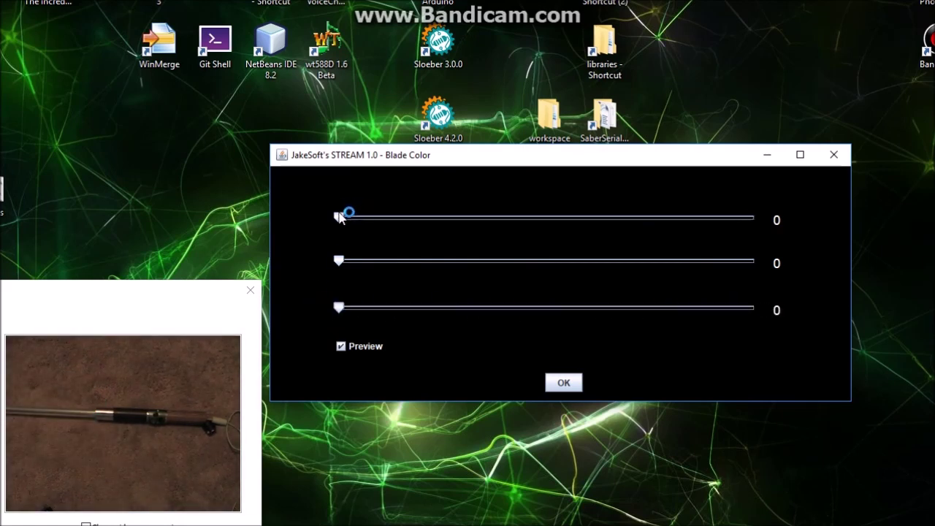
left_click_drag(340, 219, 597, 219)
left_click_drag(340, 261, 463, 266)
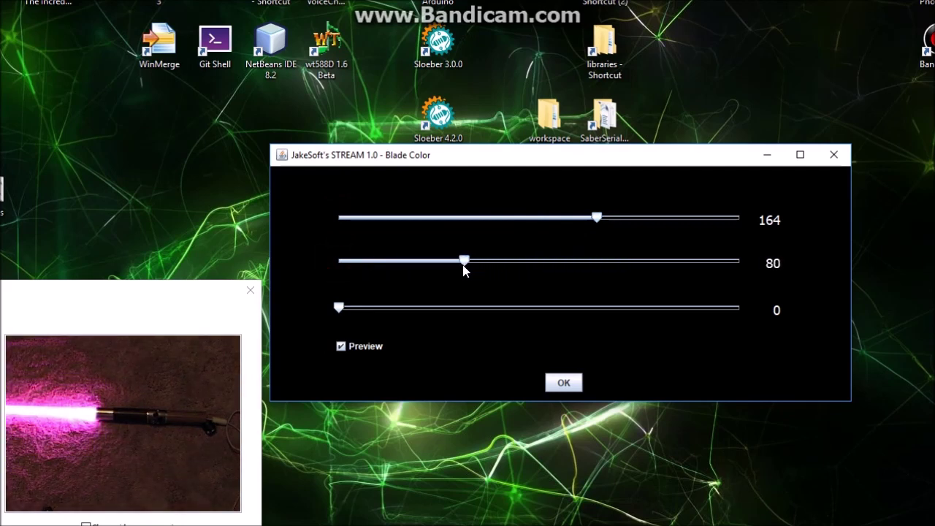
Step: Set the main color channels to about 242, 0 and 141 and accept the color
left_click_drag(593, 220, 728, 217)
left_click_drag(464, 258, 294, 257)
left_click_drag(341, 309, 551, 310)
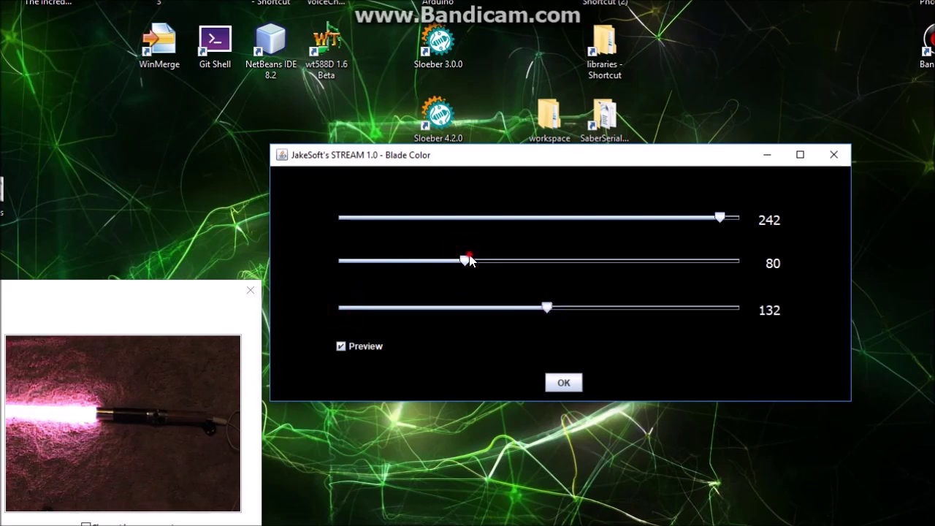
left_click_drag(466, 261, 339, 263)
left_click(549, 309)
left_click_drag(552, 310, 561, 309)
left_click(563, 385)
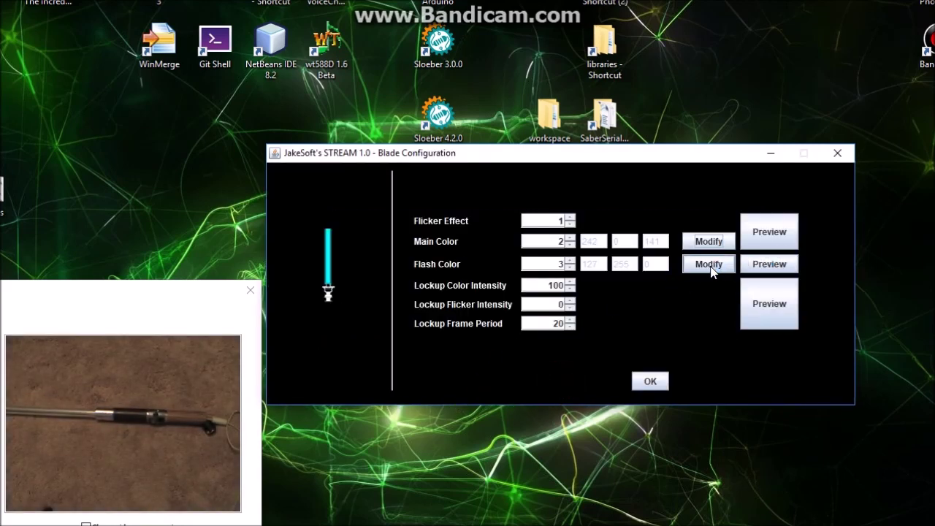
Step: Modify the flash color with preview on, setting its second channel to about 162 and third to about 163, and accept it
left_click(711, 264)
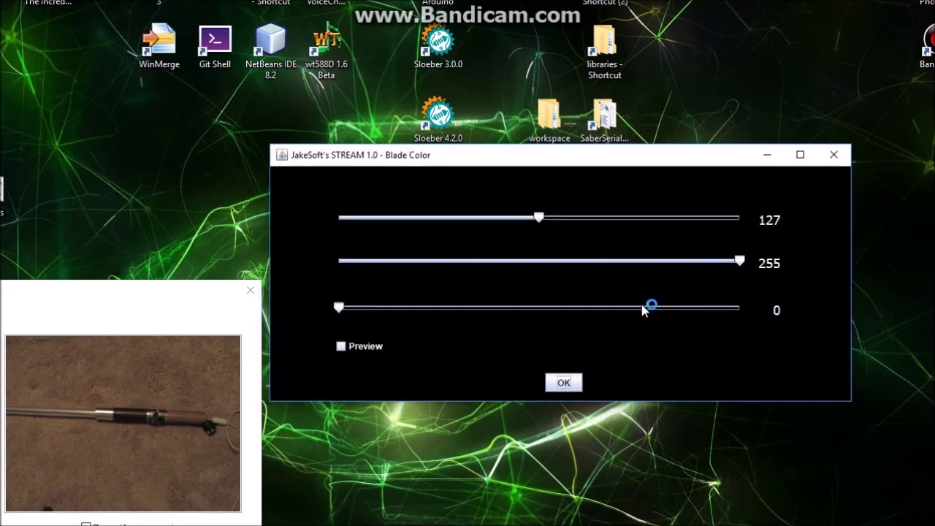
left_click(356, 348)
left_click_drag(740, 261, 595, 265)
left_click_drag(344, 307, 597, 310)
left_click(563, 383)
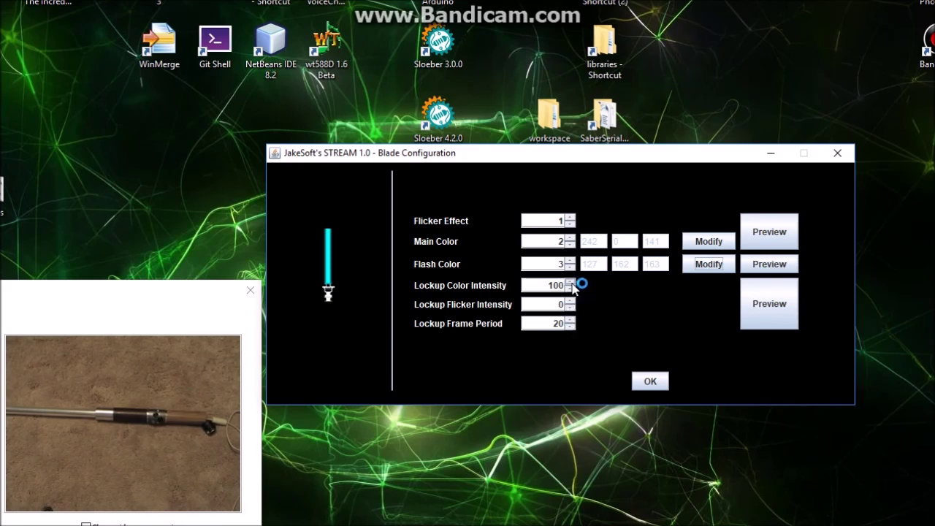
Step: Preview the lockup effect, then set Lockup Flicker Intensity to 20 and preview it again
left_click(744, 313)
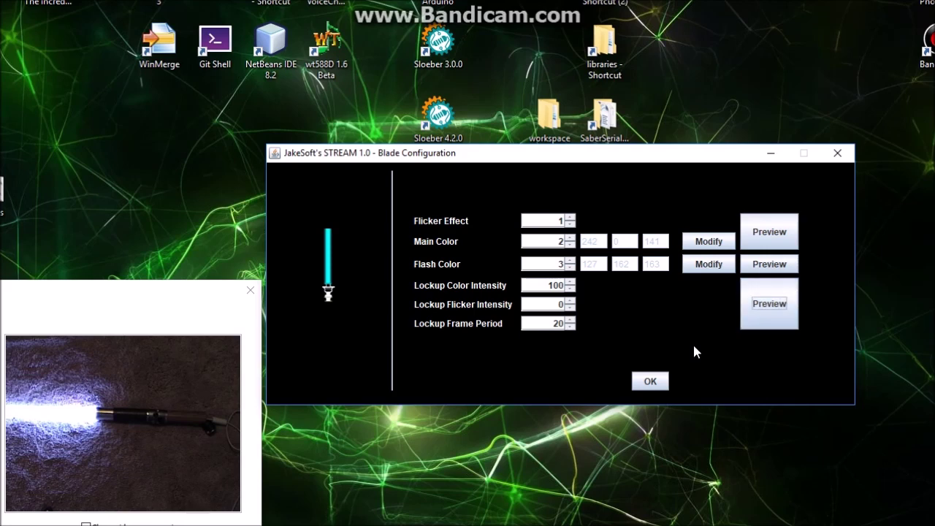
double_click(551, 303)
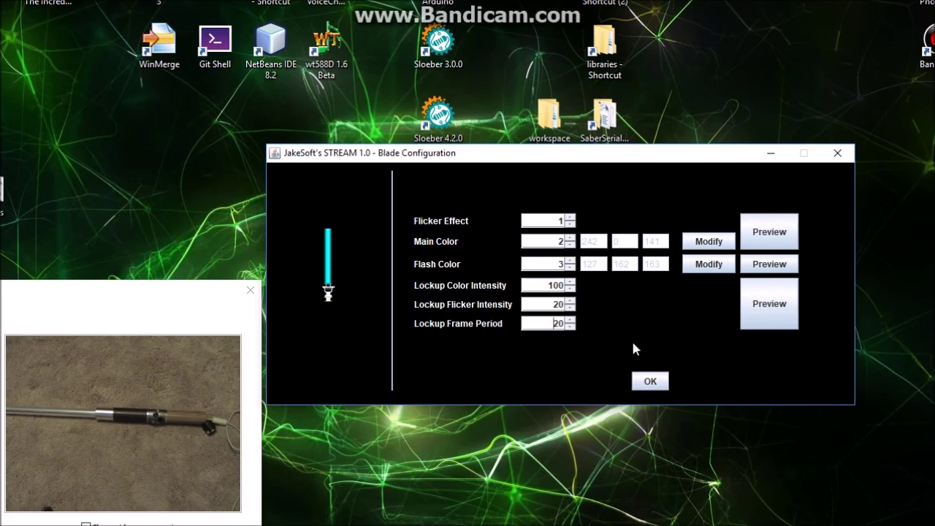
left_click(774, 306)
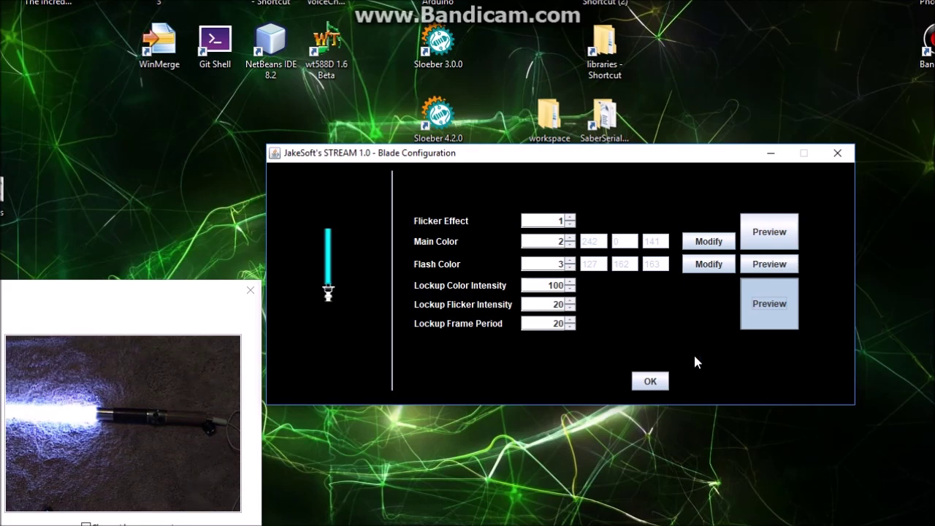
Step: Set Lockup Flicker Intensity to 50 and preview the lockup effect
left_click(553, 305)
key("BackSpace")
key("BackSpace")
type("50")
key("Tab")
left_click(759, 305)
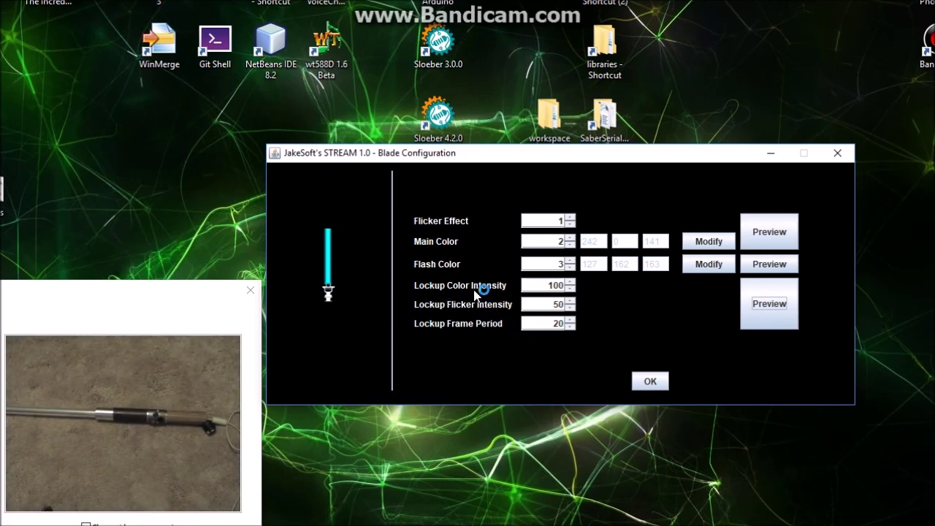
Step: Set Lockup Color Intensity to 50 and preview the lockup effect
double_click(549, 285)
type("50")
key("Tab")
left_click(773, 313)
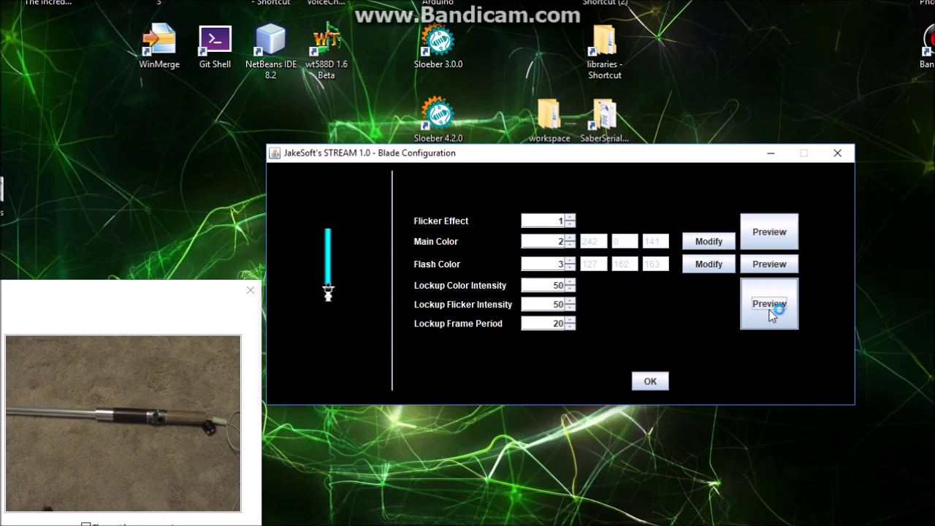
left_click(773, 313)
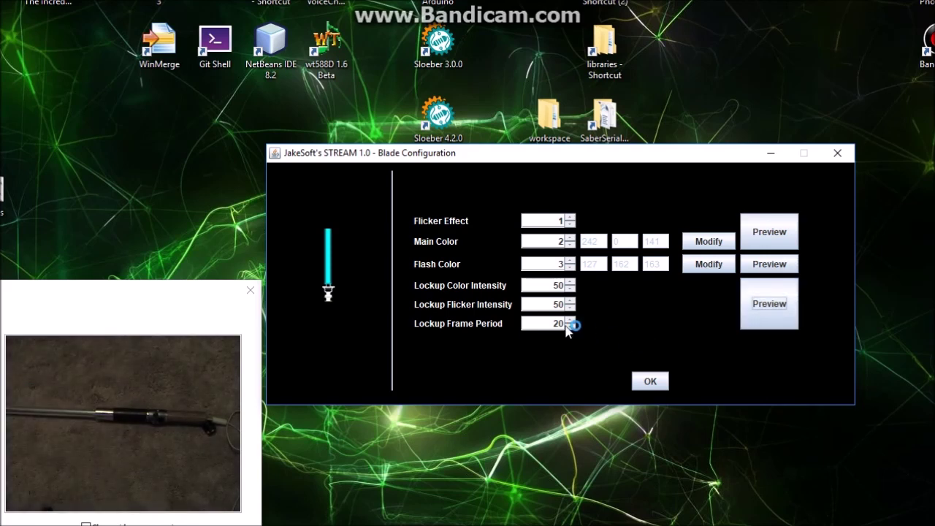
Step: Set Lockup Color Intensity to 10, preview the lockup effect and accept the blade configuration
key("Tab")
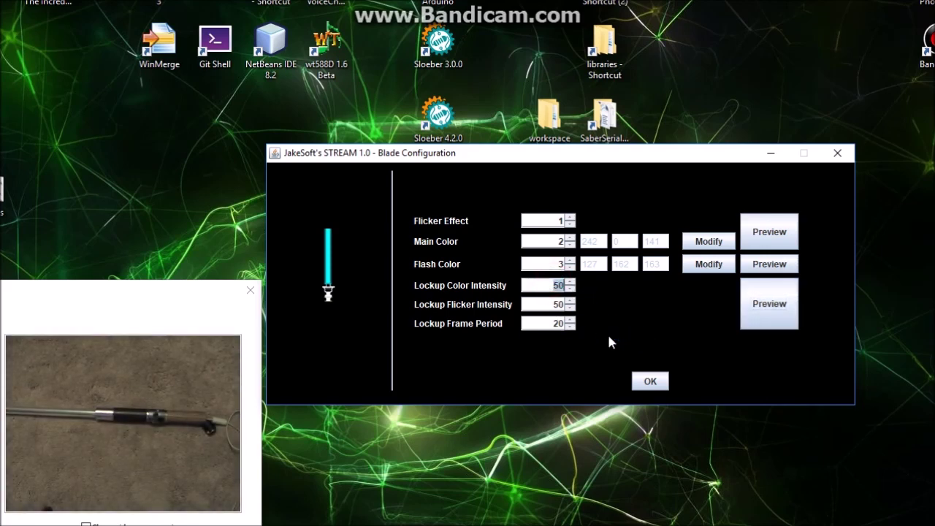
type("10")
key("shift+Tab")
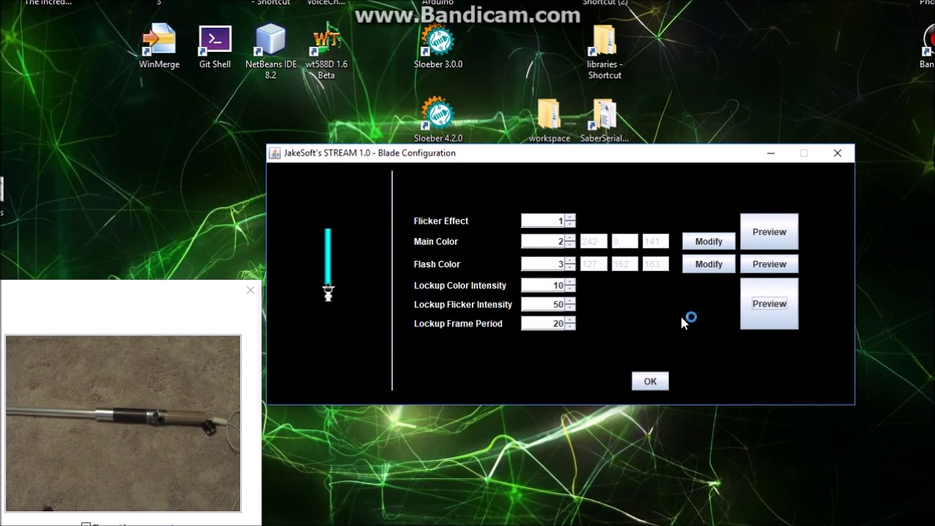
left_click(756, 312)
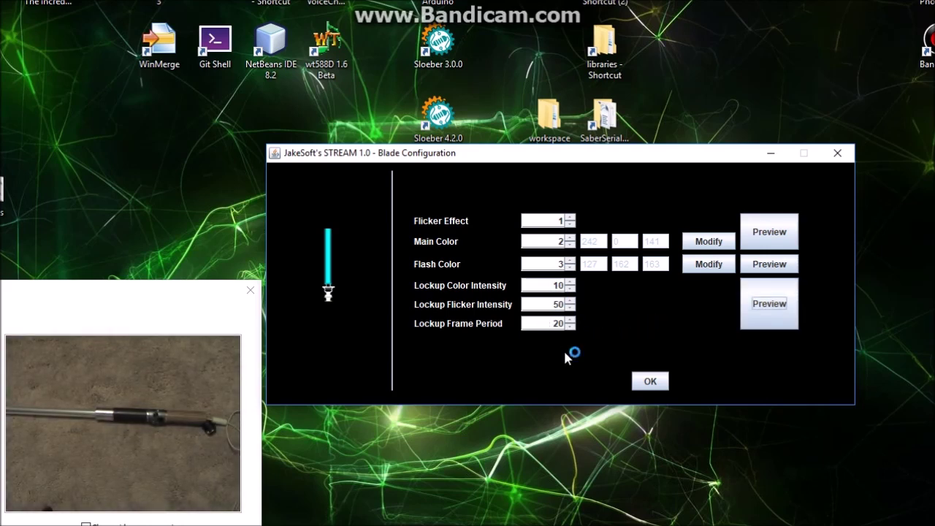
left_click(651, 382)
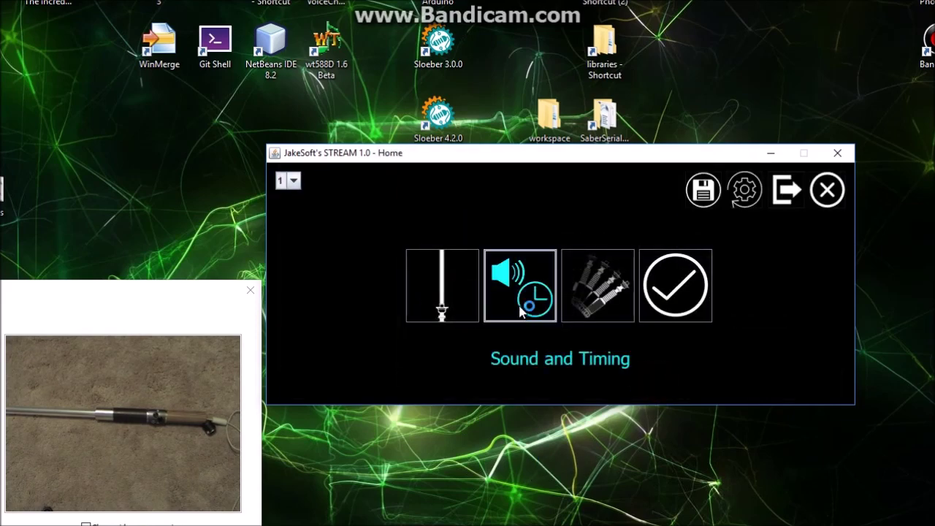
Step: Open the Sound and Timing settings and preview the blade's power-on and power-off timing
left_click(523, 290)
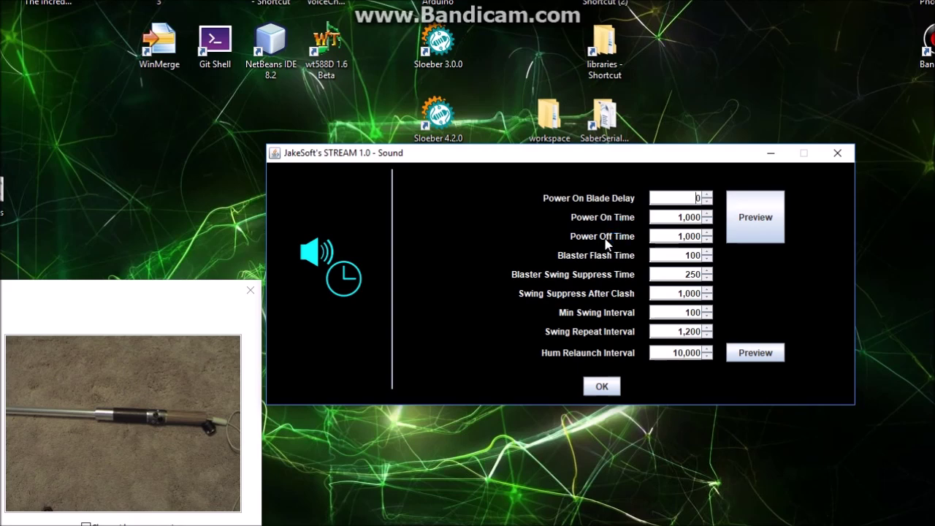
left_click(767, 215)
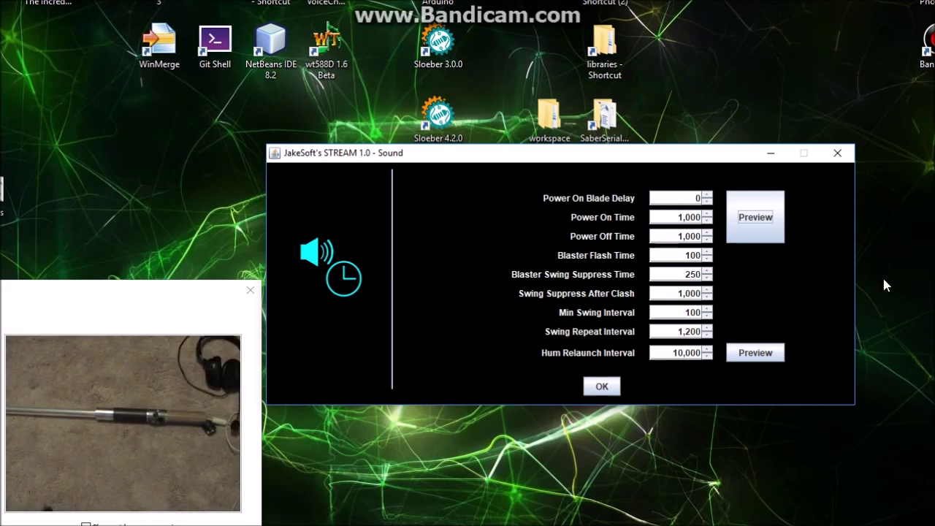
left_click(758, 219)
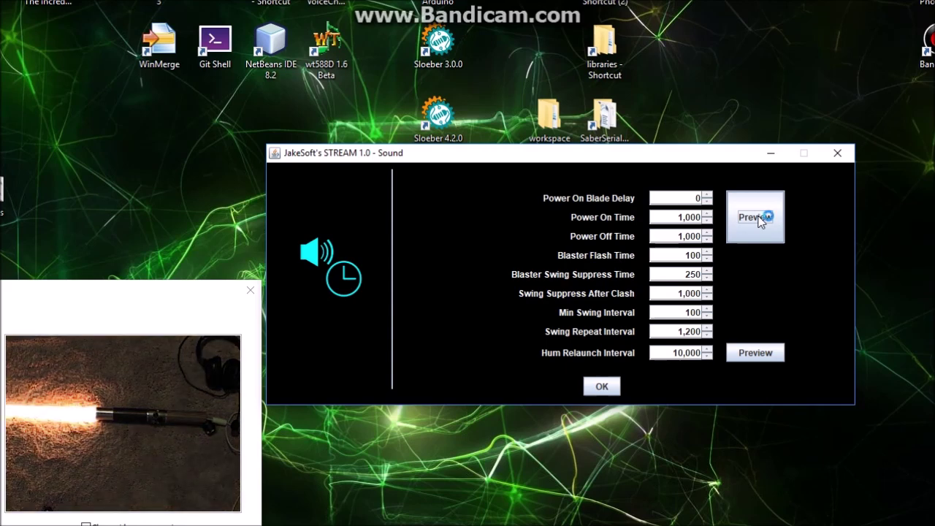
left_click(760, 219)
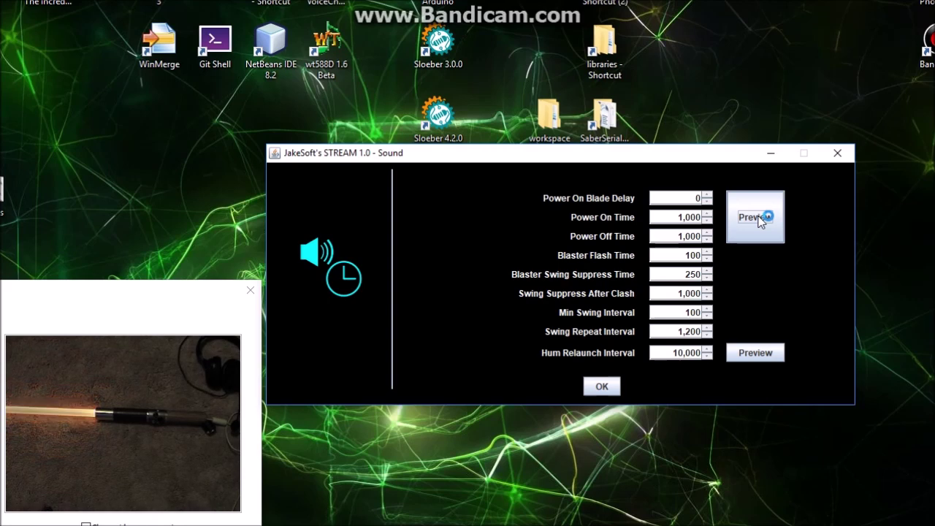
Step: Set Power Off Time to 3,000 and preview the blade powering on and off
double_click(687, 236)
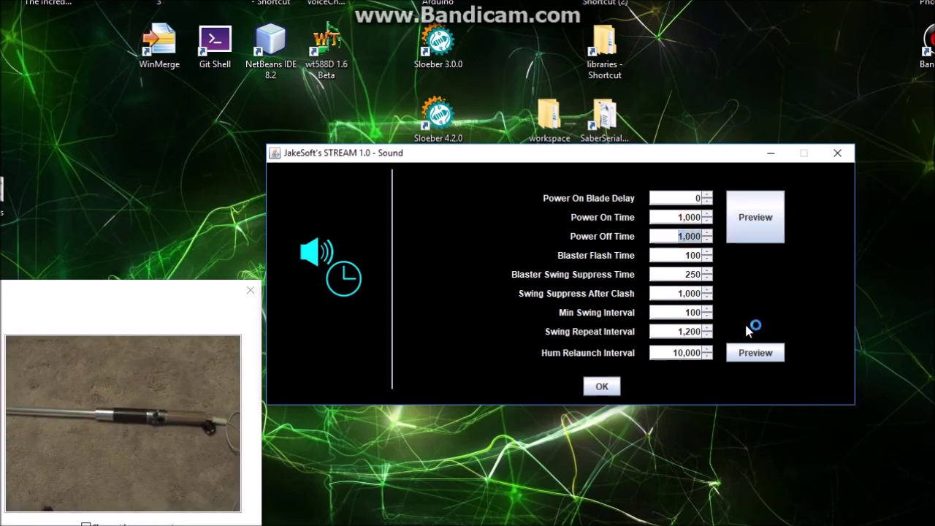
type("3,00")
type("0")
key("Tab")
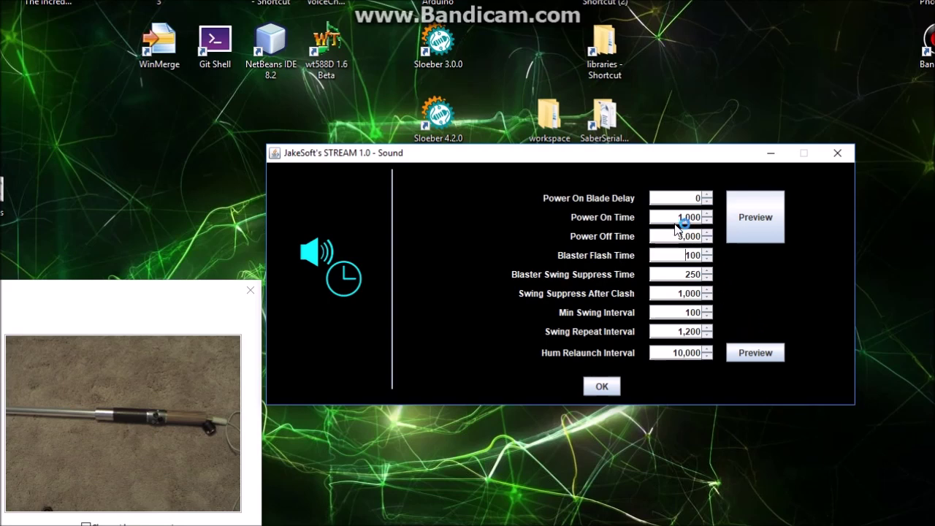
left_click(747, 232)
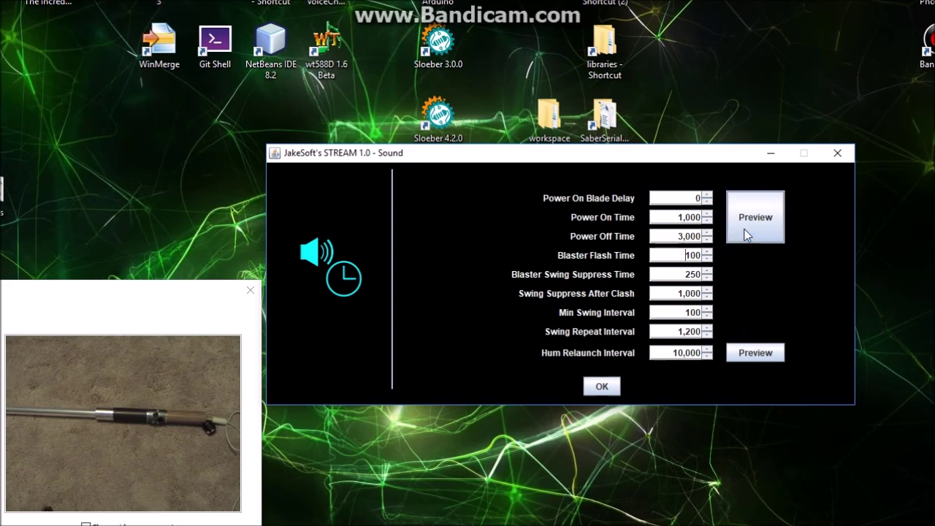
left_click(775, 230)
left_click(773, 230)
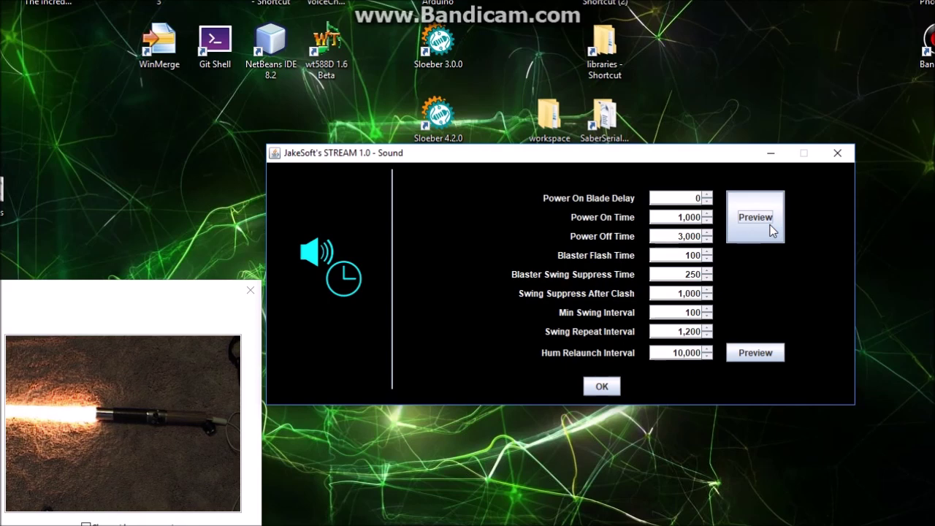
left_click(773, 230)
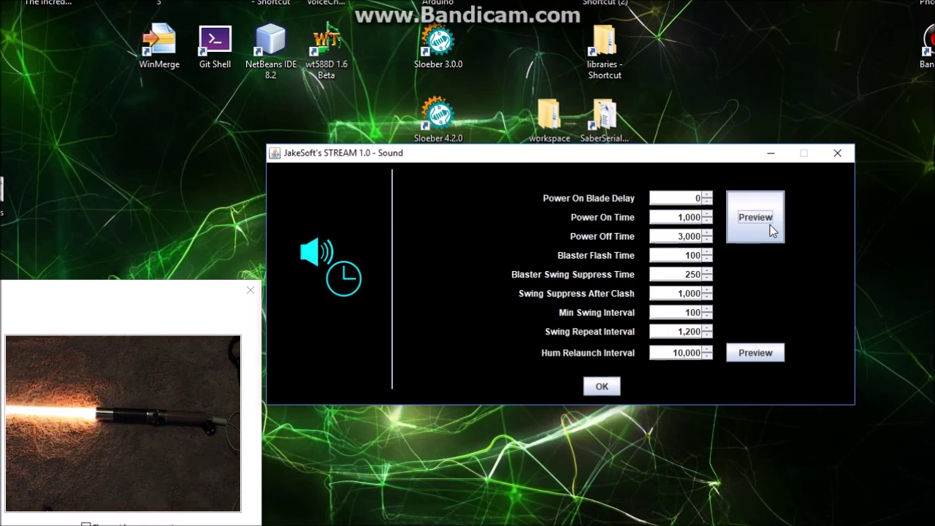
Step: Preview the blade powering off and set Power Off Time to 1,000
left_click(774, 230)
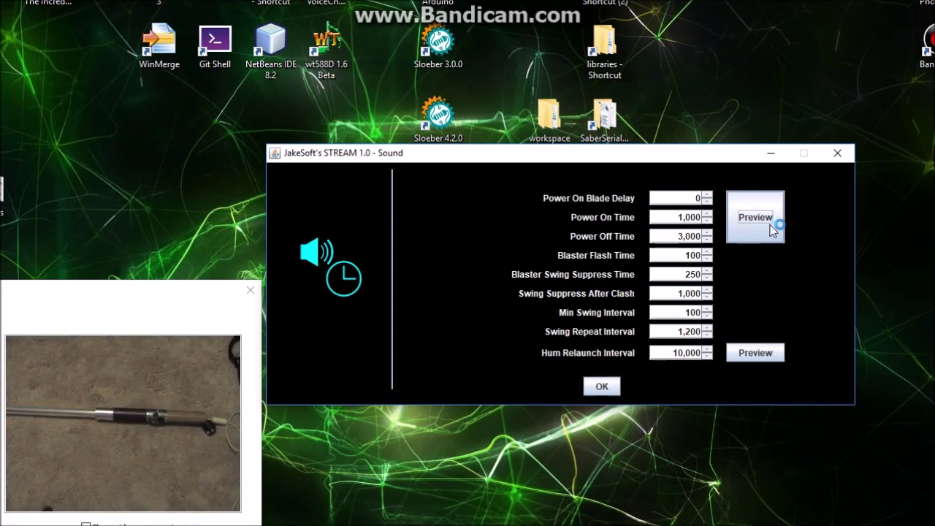
left_click(680, 234)
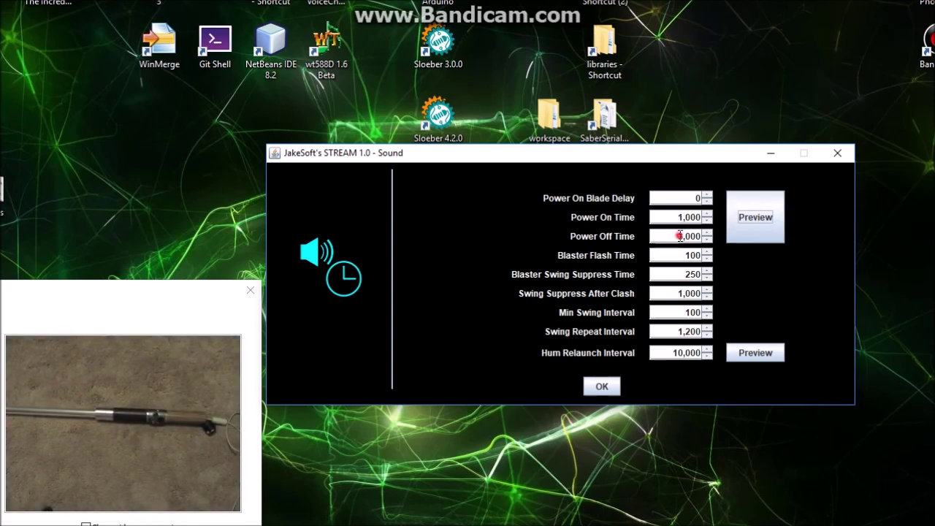
key("Delete")
type("1")
Step: Preview the Hum Relaunch Interval and accept the sound and timing settings
left_click(752, 353)
left_click(671, 353)
left_click(731, 358)
left_click(769, 352)
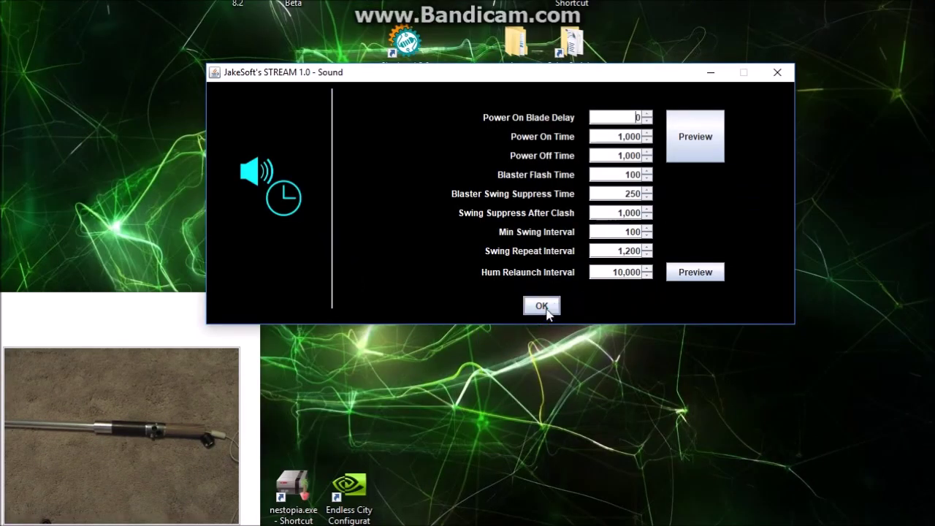
left_click(545, 308)
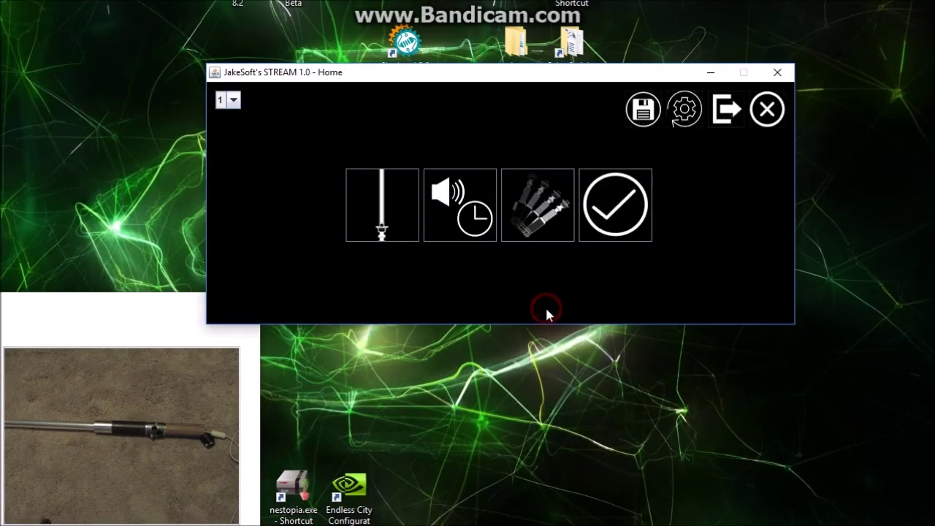
Step: Review the motion tolerance settings and the options applied to all profiles, closing each screen
left_click(538, 209)
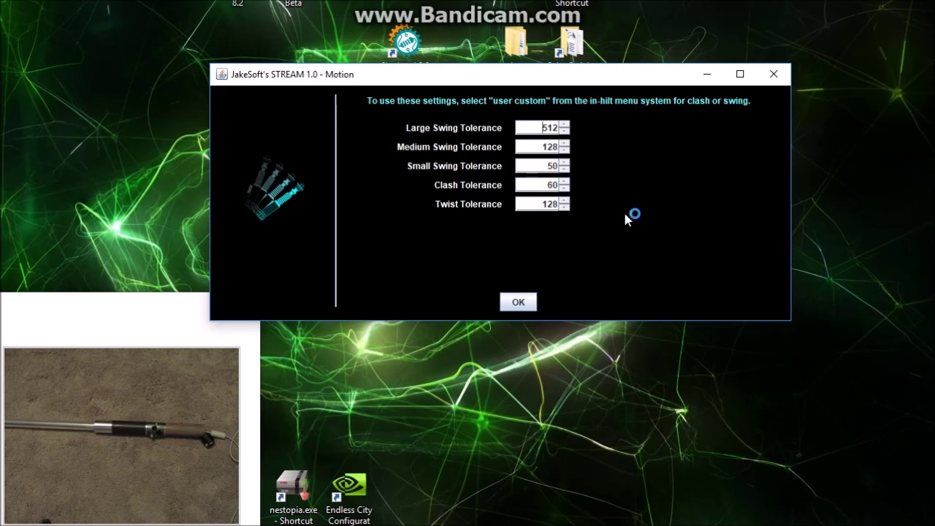
left_click(520, 302)
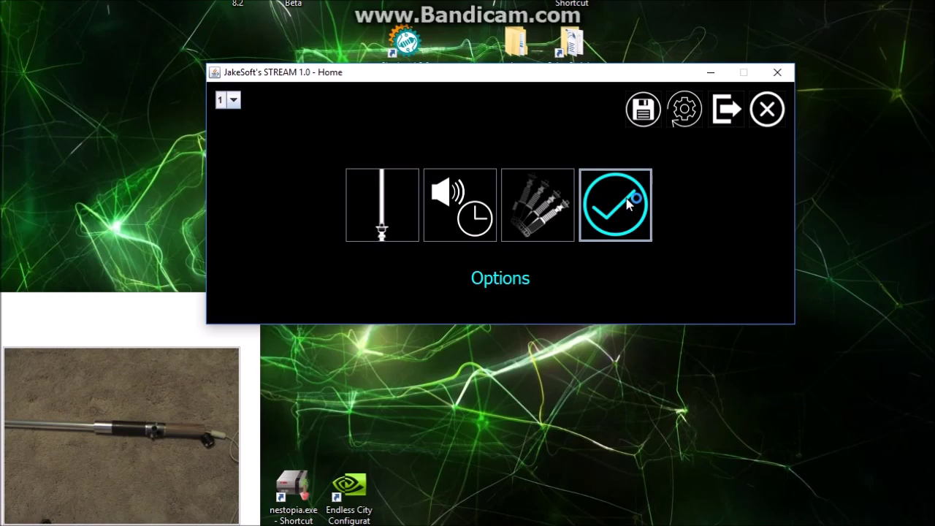
left_click(628, 204)
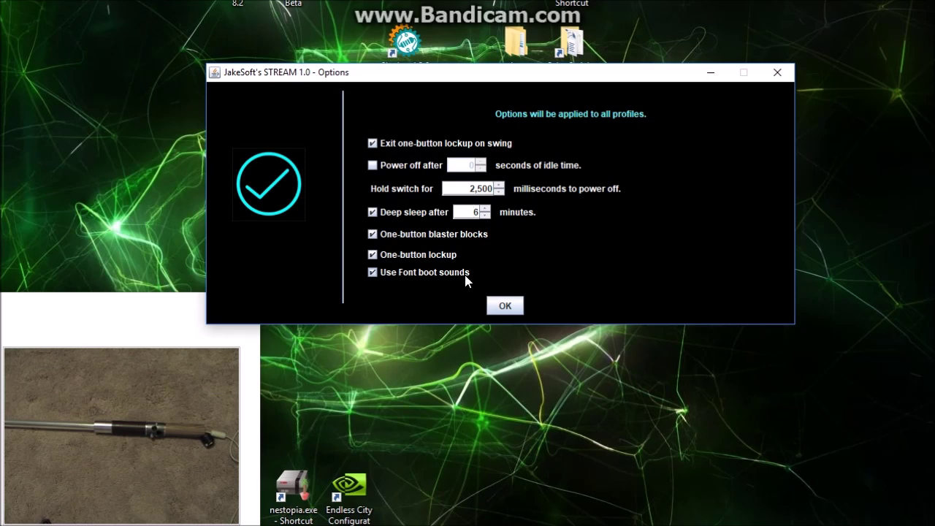
left_click(501, 306)
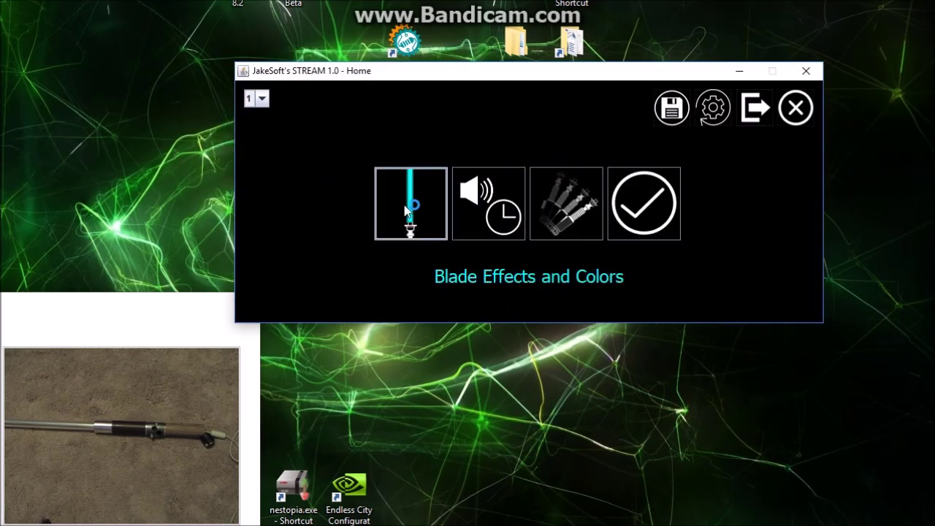
Step: Switch the active profile to 0 and open its blade effects and colors settings
left_click(262, 98)
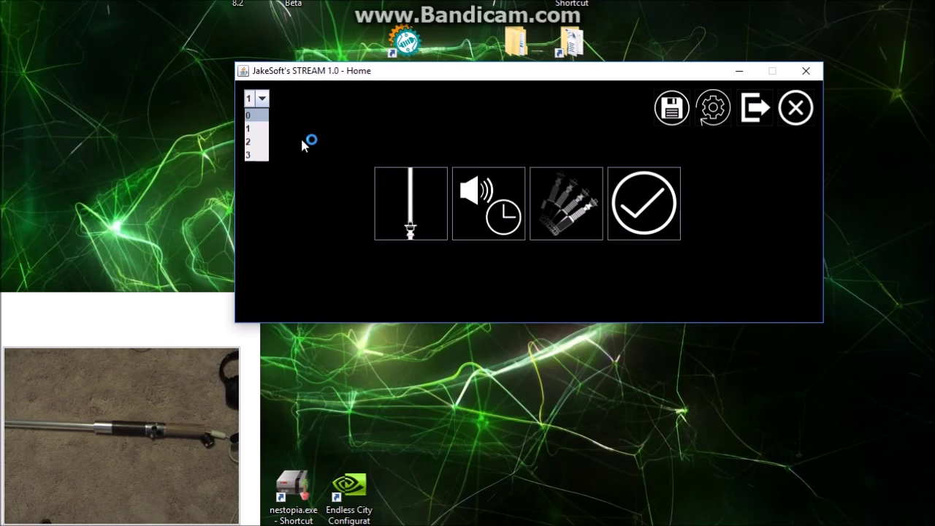
left_click(261, 98)
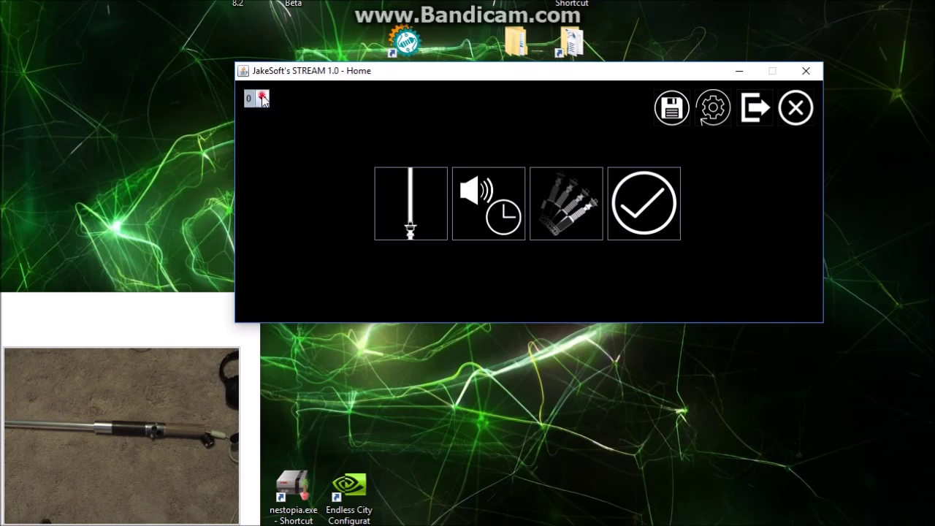
left_click(249, 129)
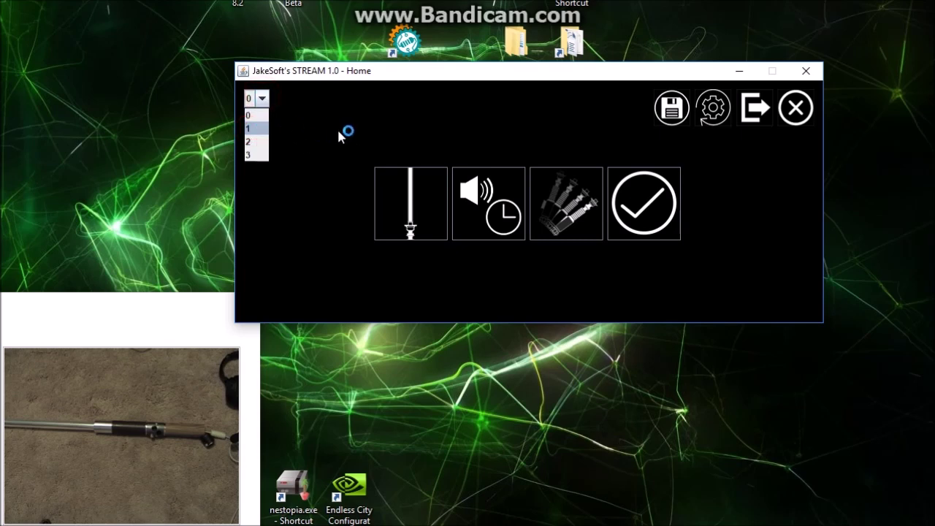
left_click(263, 99)
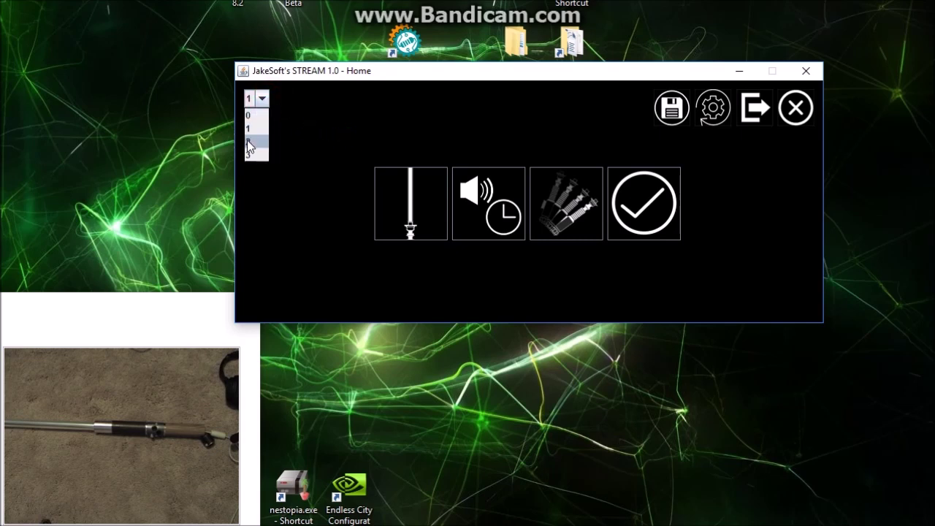
left_click(249, 115)
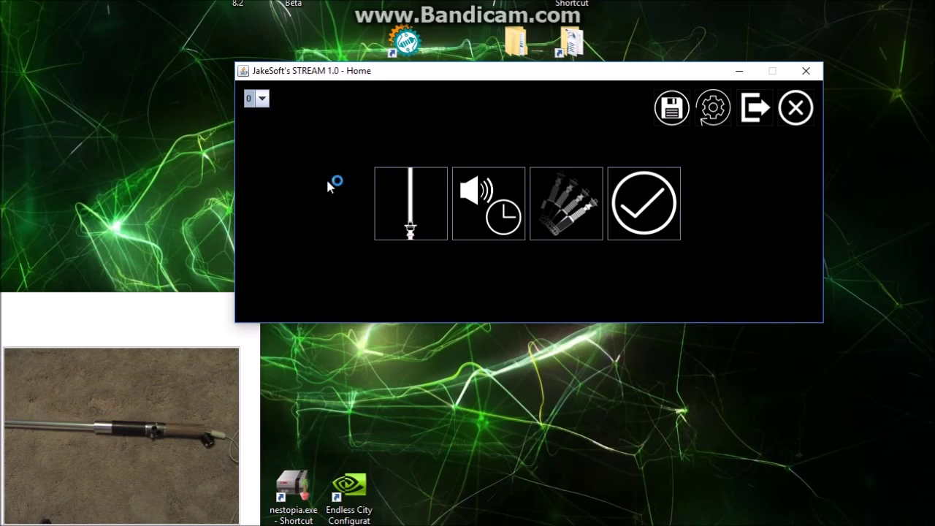
left_click(382, 196)
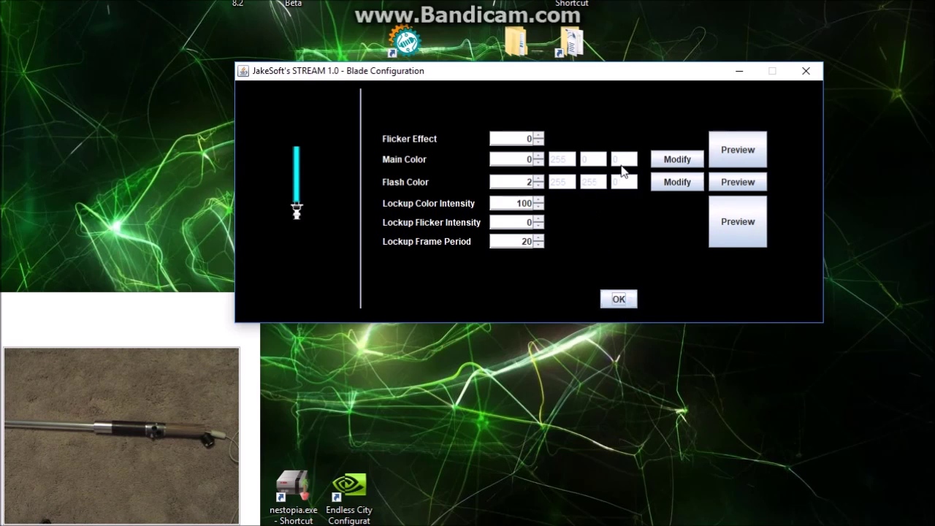
Step: Preview the current blade color, set Main Color to 4 and preview the blade again
left_click(727, 157)
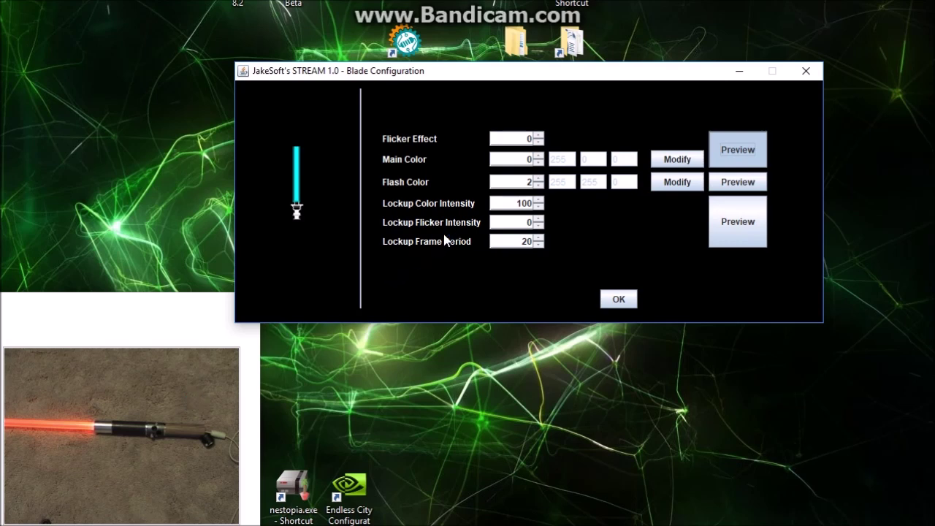
left_click(538, 156)
left_click(539, 156)
left_click(539, 156)
left_click(539, 156)
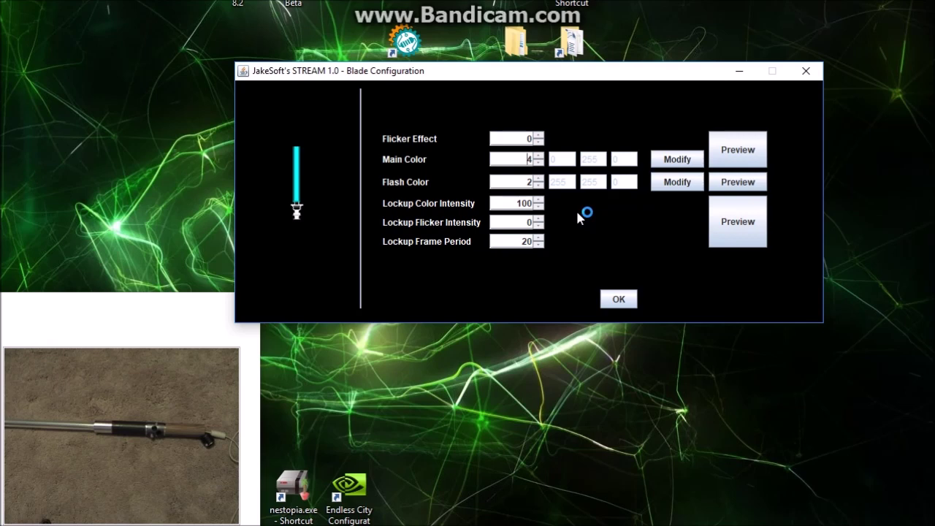
left_click(729, 149)
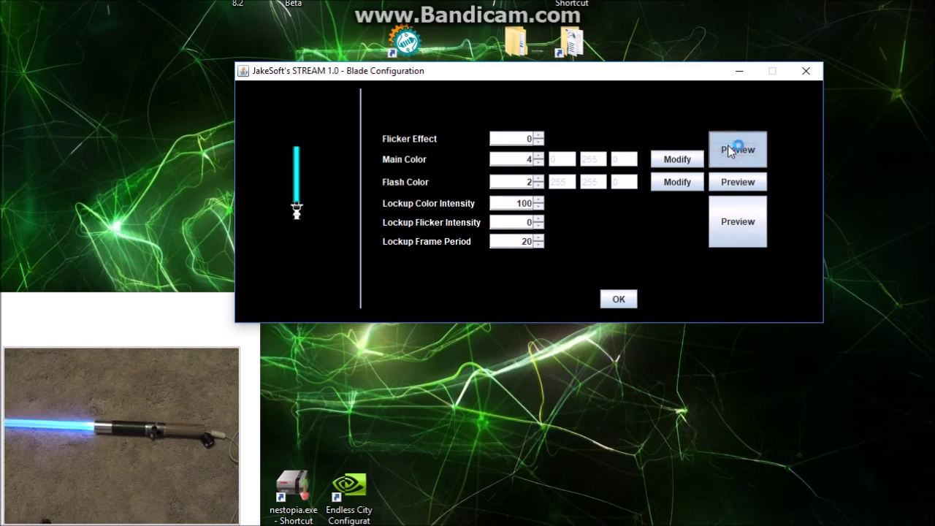
Step: Set Flicker Effect to 2 and Flash Color to 11
left_click(538, 135)
left_click(539, 135)
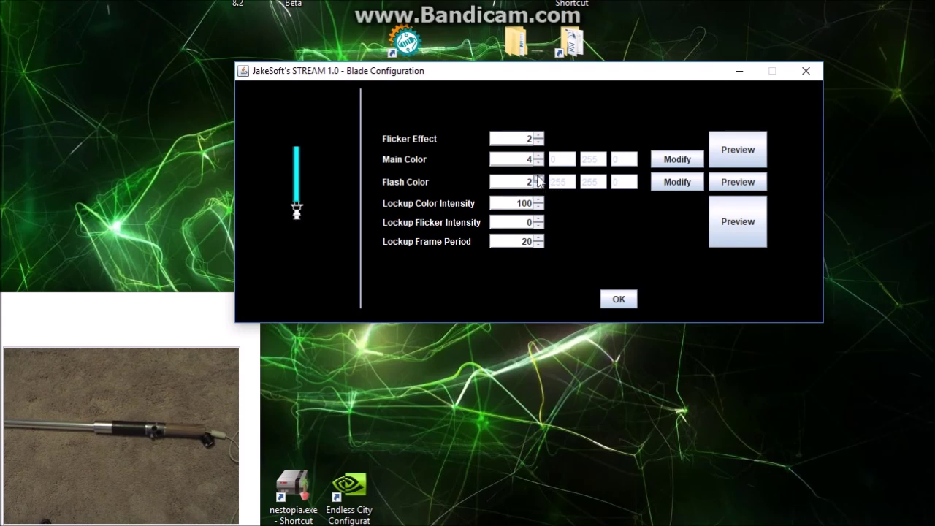
left_click(539, 179)
left_click(538, 179)
left_click(538, 179)
left_click(538, 179)
left_click(538, 179)
left_click(539, 179)
left_click(538, 179)
left_click(538, 179)
left_click(538, 179)
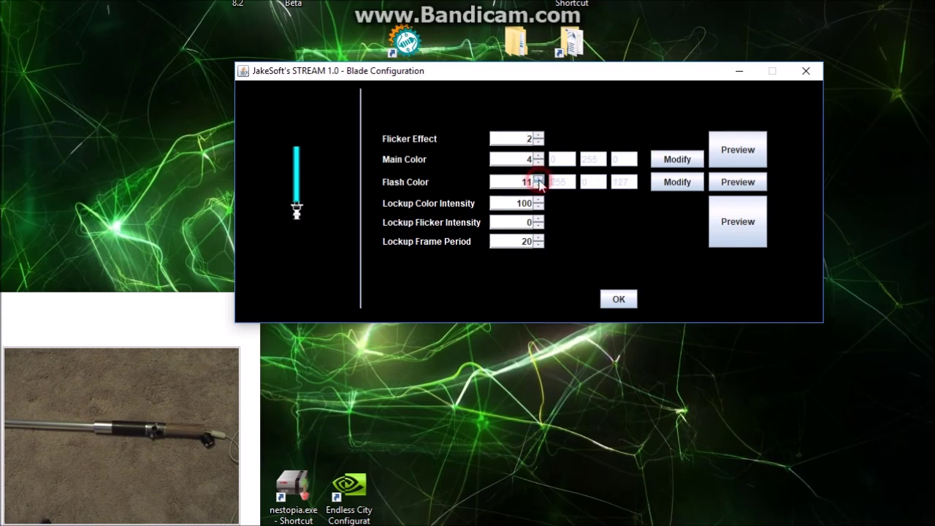
Step: Customize the flash color to 148, 139, 142 with live preview on the saber and accept it
left_click(678, 183)
left_click_drag(317, 178, 534, 183)
left_click_drag(706, 135, 526, 138)
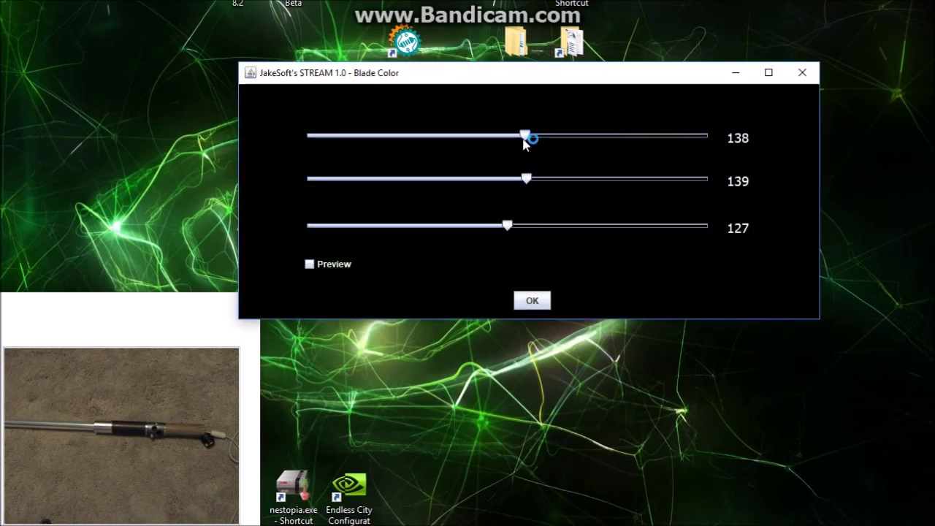
left_click(312, 267)
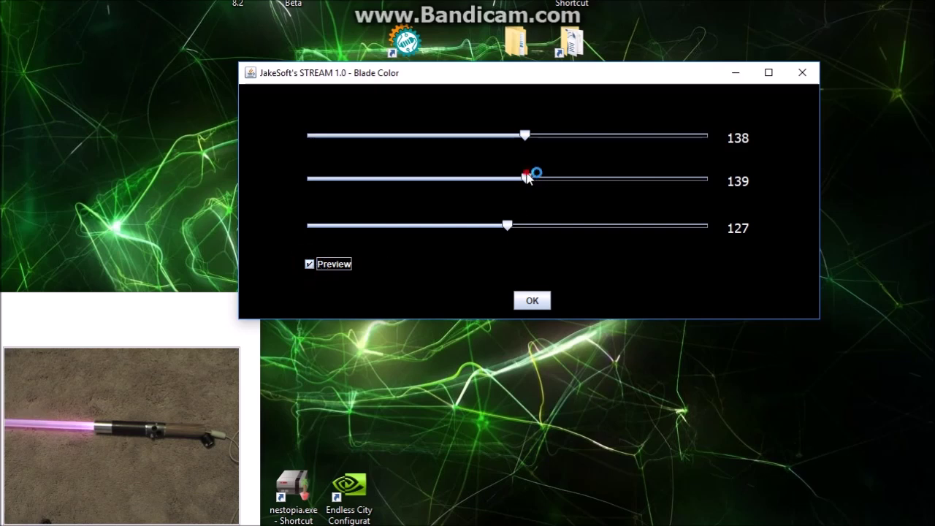
left_click_drag(508, 226, 532, 227)
left_click_drag(525, 138, 540, 137)
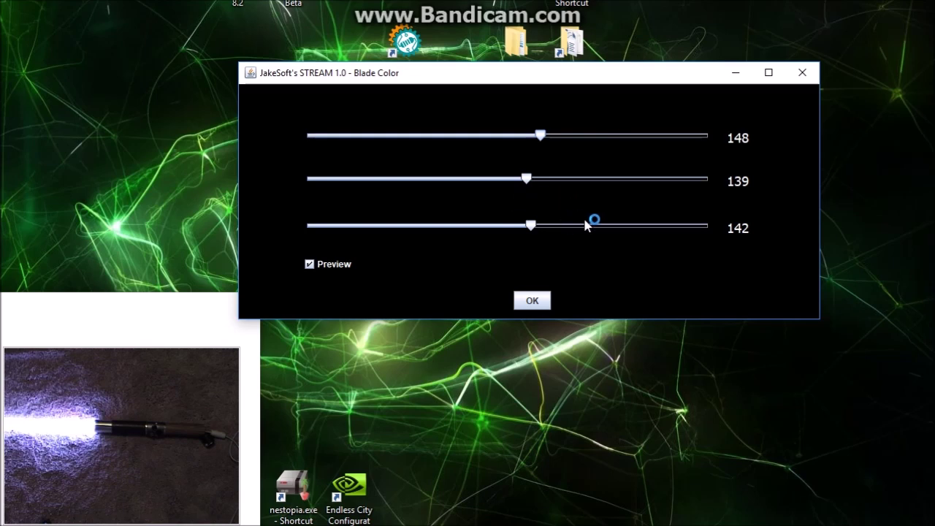
left_click(532, 301)
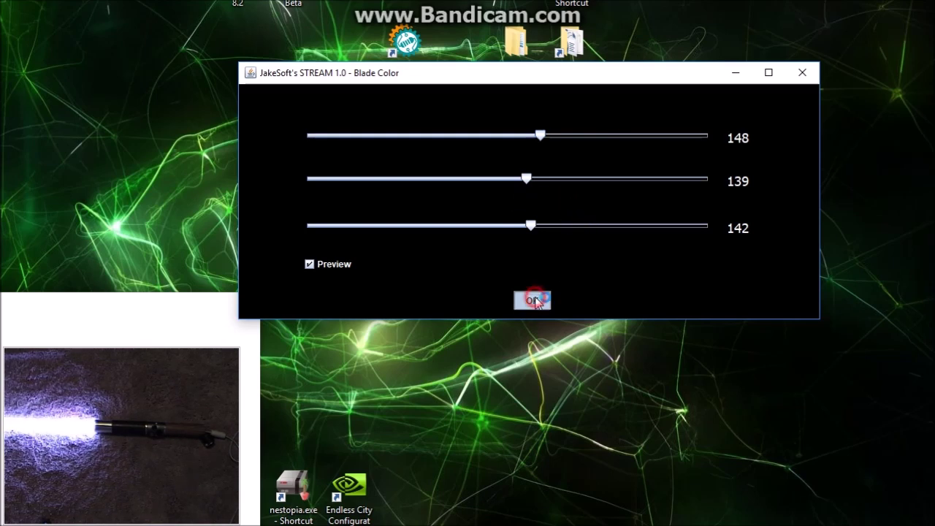
Step: Set Lockup Flicker Intensity to 50 and Lockup Color Intensity to 70
double_click(512, 203)
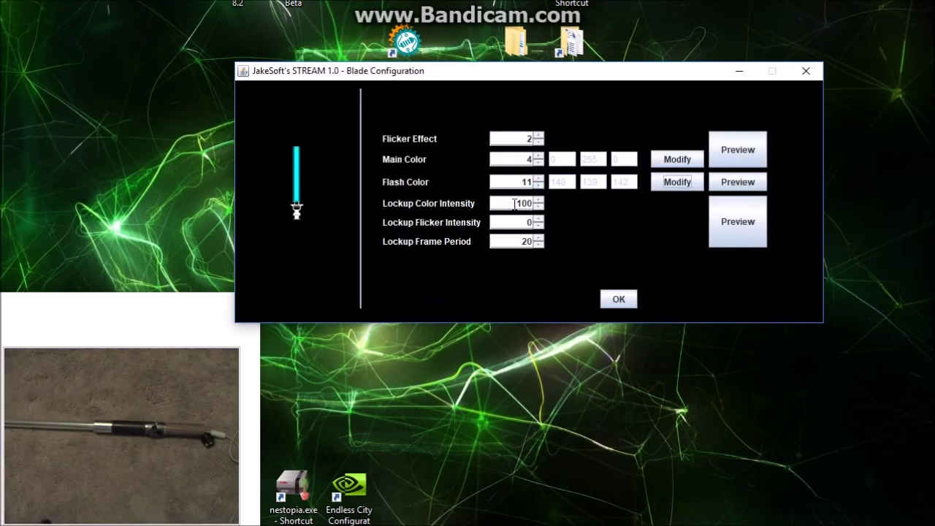
type("50")
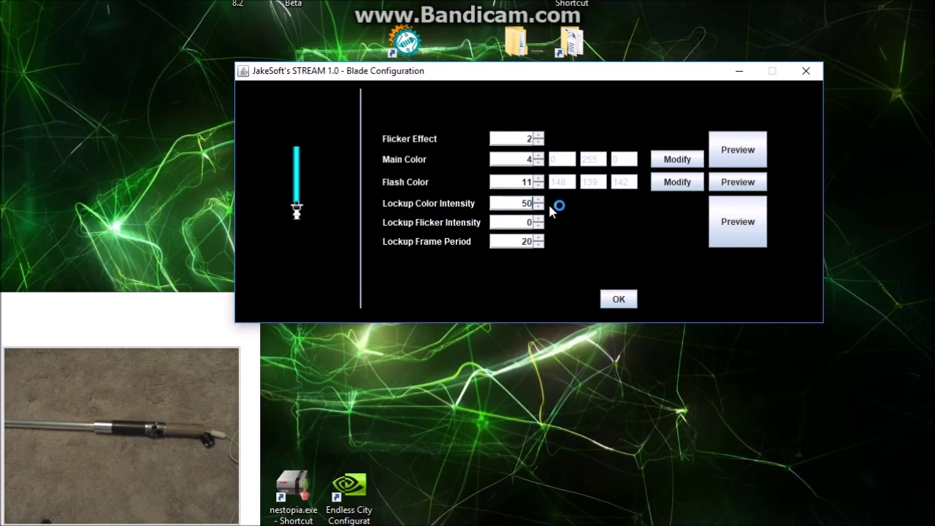
double_click(516, 222)
type("50")
double_click(517, 203)
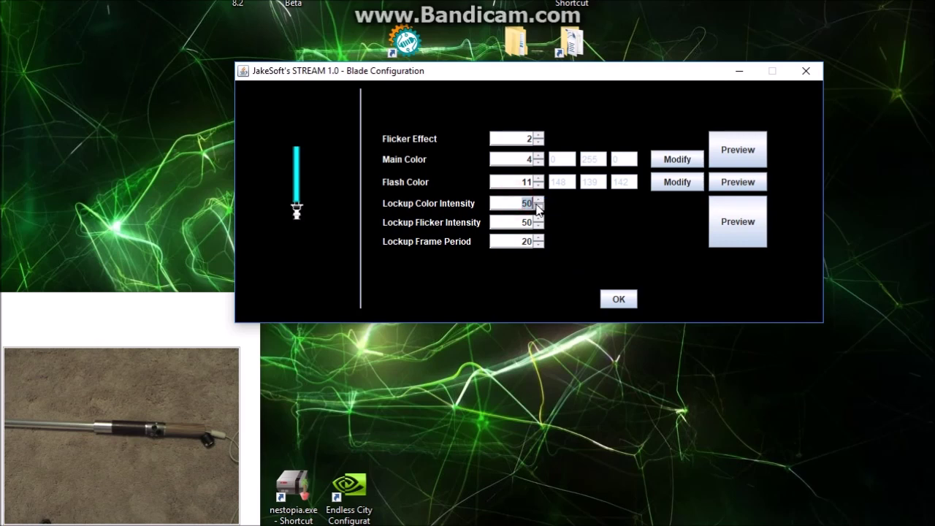
type("70")
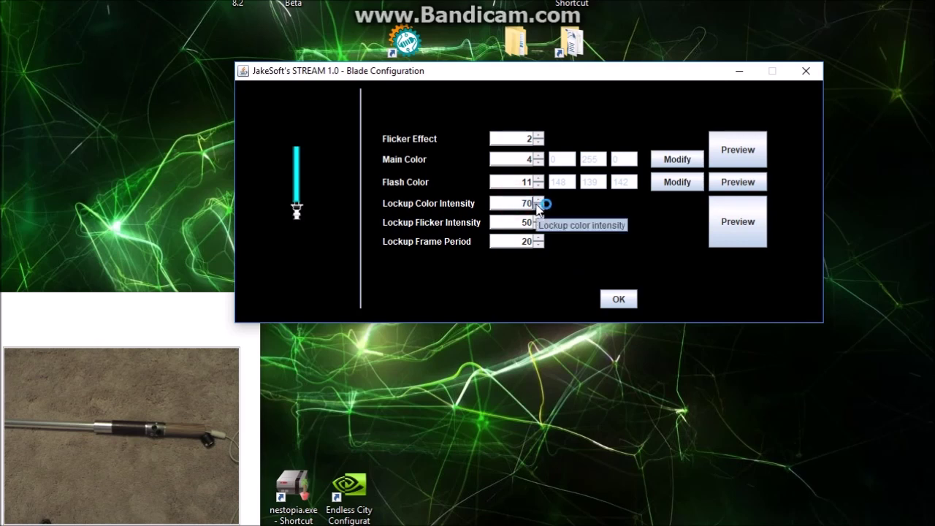
Step: Set Lockup Frame Period to 25 and preview the lockup effect
left_click(499, 240)
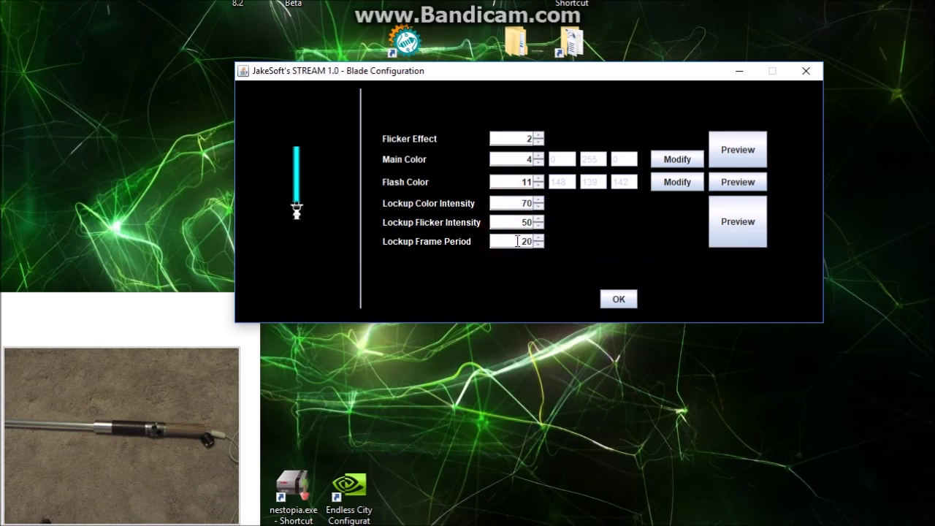
left_click(516, 242)
left_click(545, 254)
type("25")
left_click(737, 223)
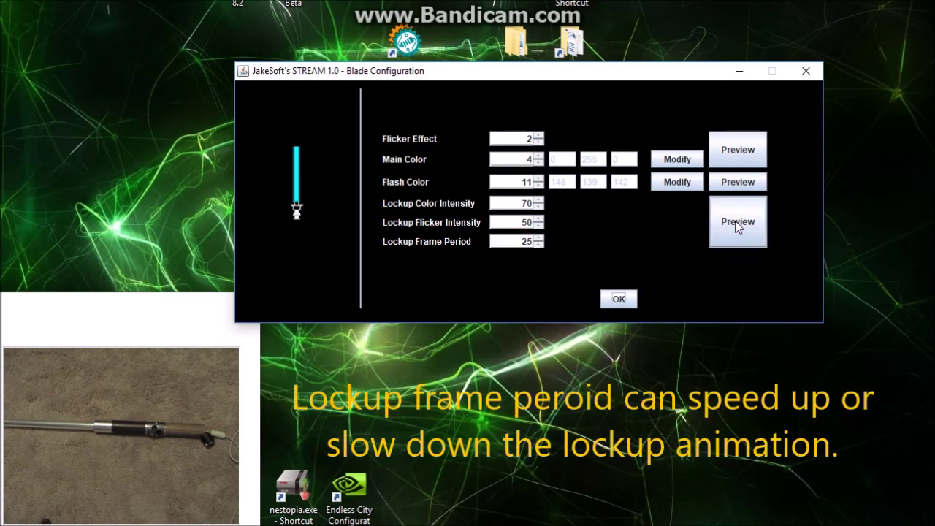
left_click(614, 243)
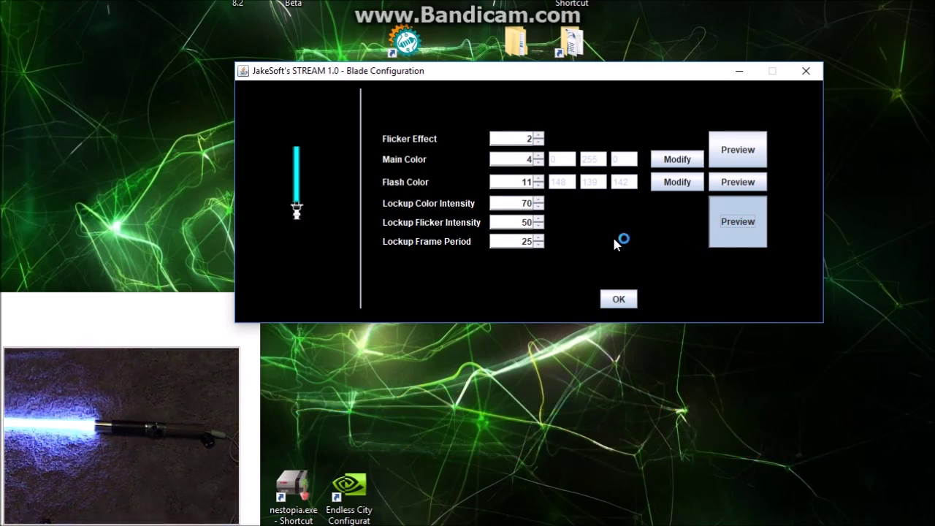
Step: Accept the blade configuration and save the settings for profile 0
left_click(619, 299)
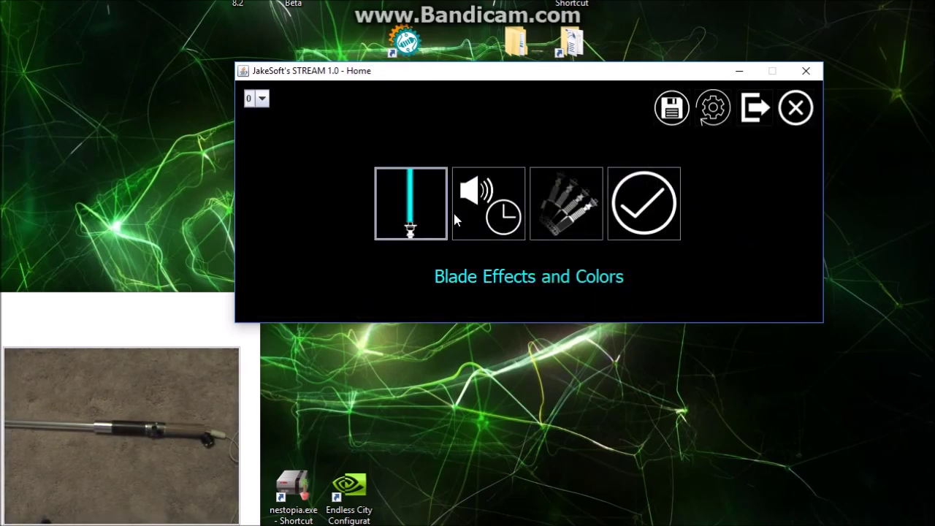
left_click(670, 113)
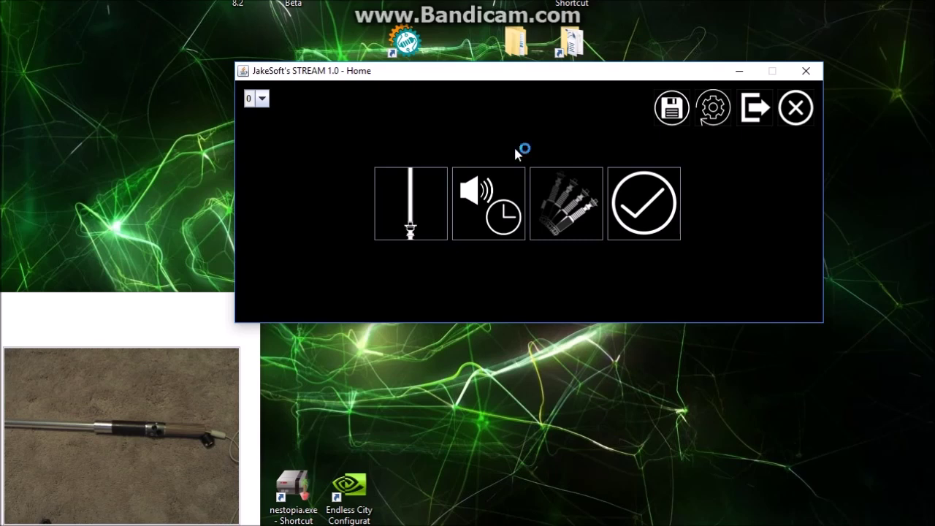
Step: Switch to profile 1 and open its blade effects and colors settings
left_click(261, 98)
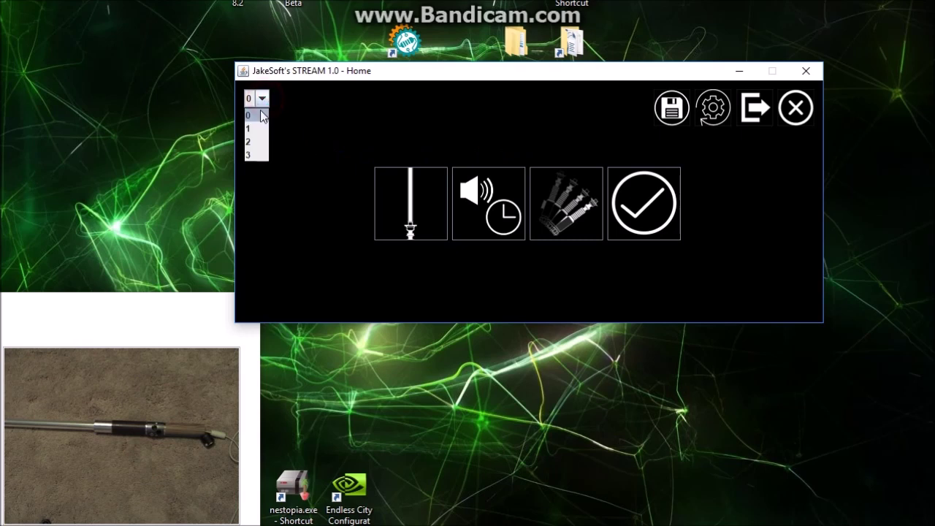
left_click(255, 129)
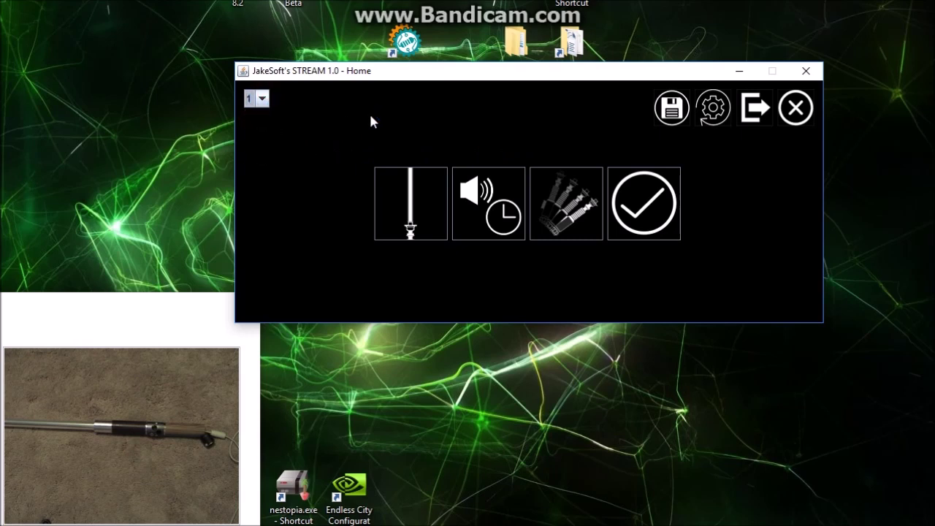
left_click(411, 209)
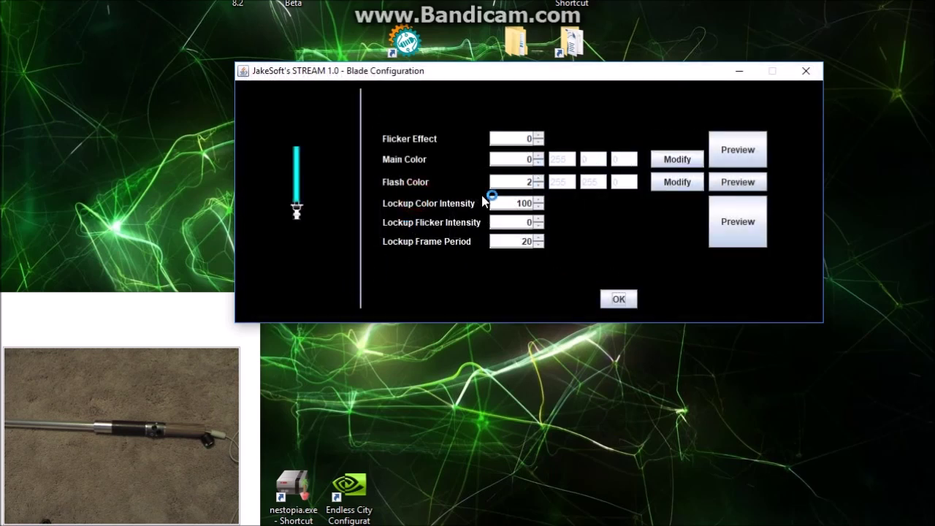
Step: Preview the current flash color, set Flash Color to 5, and preview the new flash
left_click(738, 182)
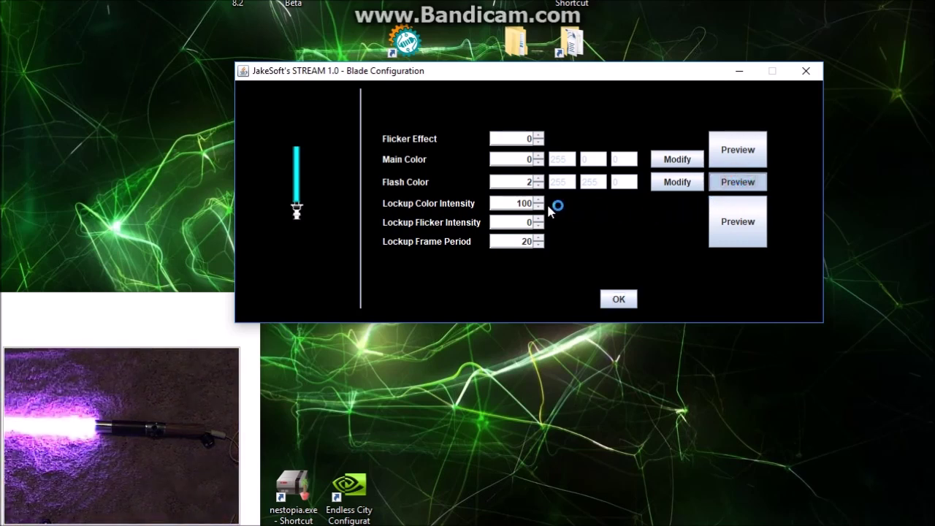
left_click(540, 178)
left_click(540, 178)
left_click(539, 178)
left_click(539, 178)
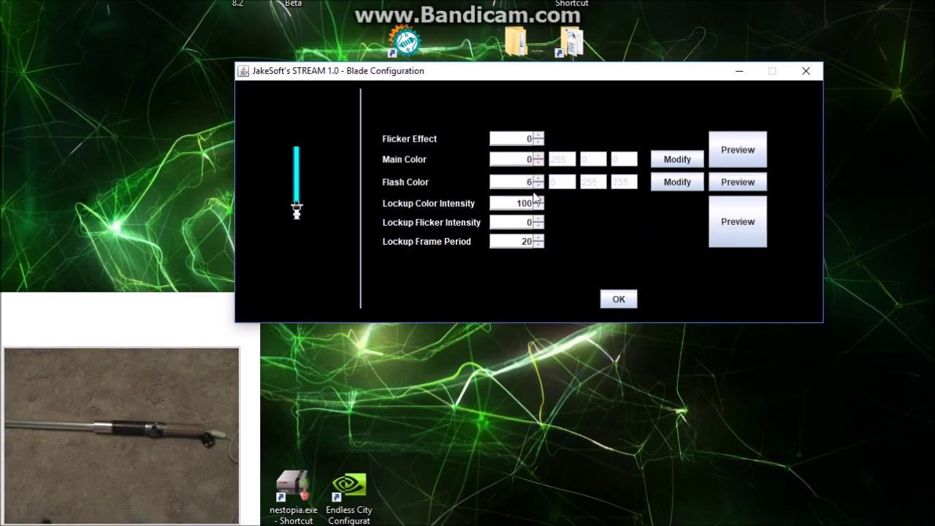
left_click(540, 186)
left_click(740, 183)
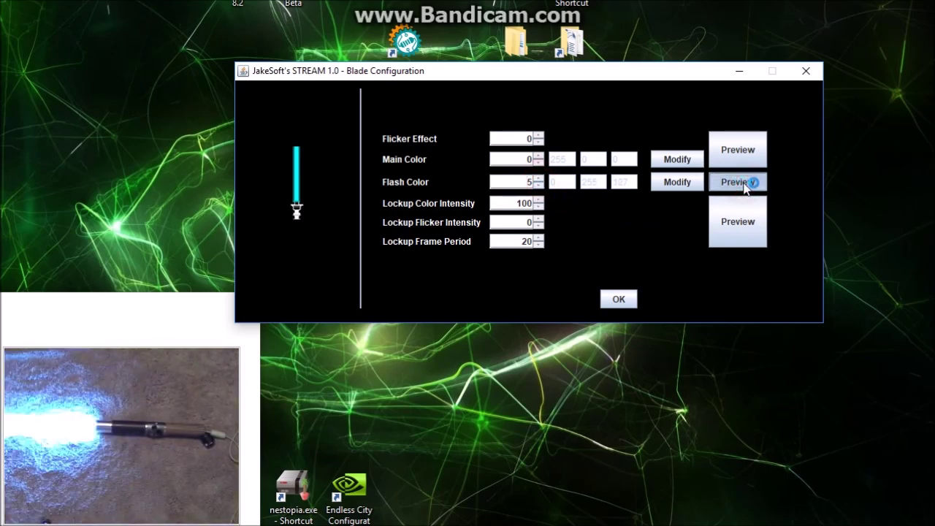
left_click_drag(742, 187, 621, 199)
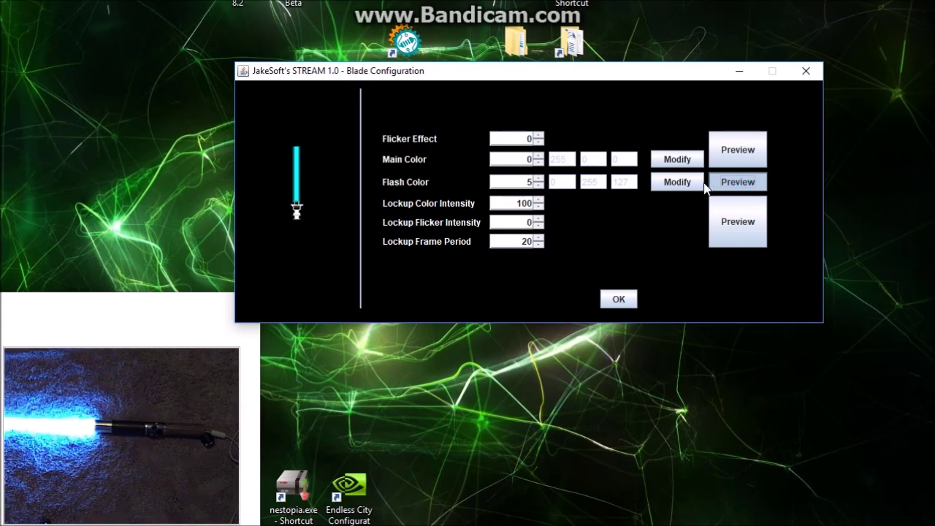
Step: Customize flash color 5 to 255, 0, 203 with live preview enabled, and accept the color
left_click(678, 183)
left_click(676, 184)
left_click(309, 264)
left_click(310, 135)
left_click_drag(317, 137, 722, 139)
left_click_drag(708, 179, 291, 181)
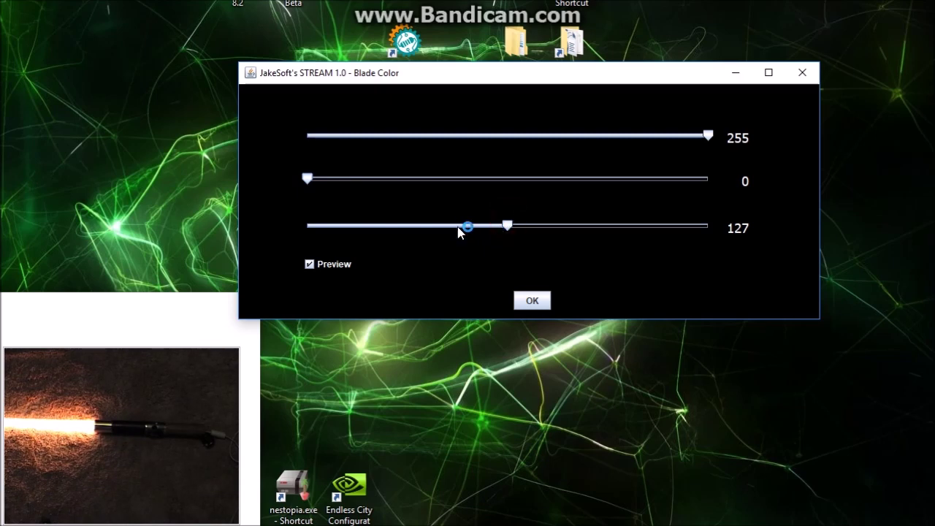
left_click_drag(507, 227, 627, 229)
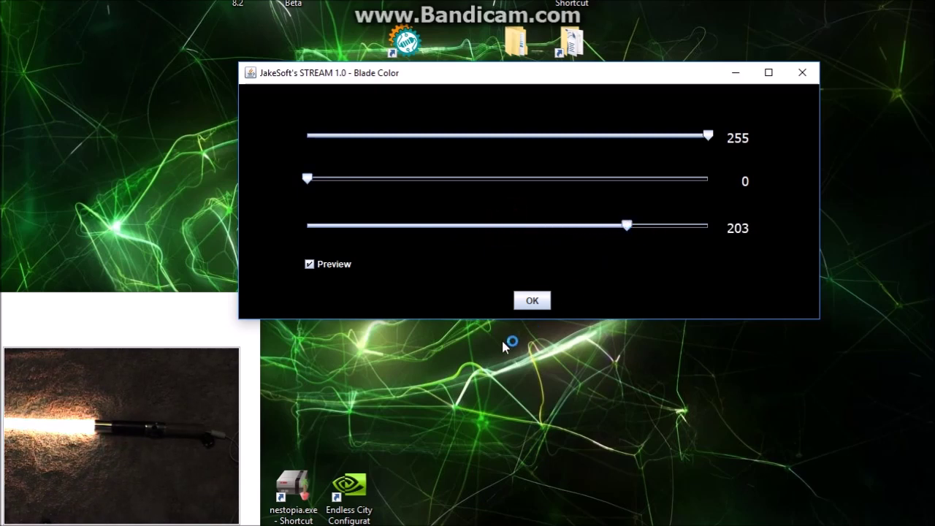
left_click(538, 302)
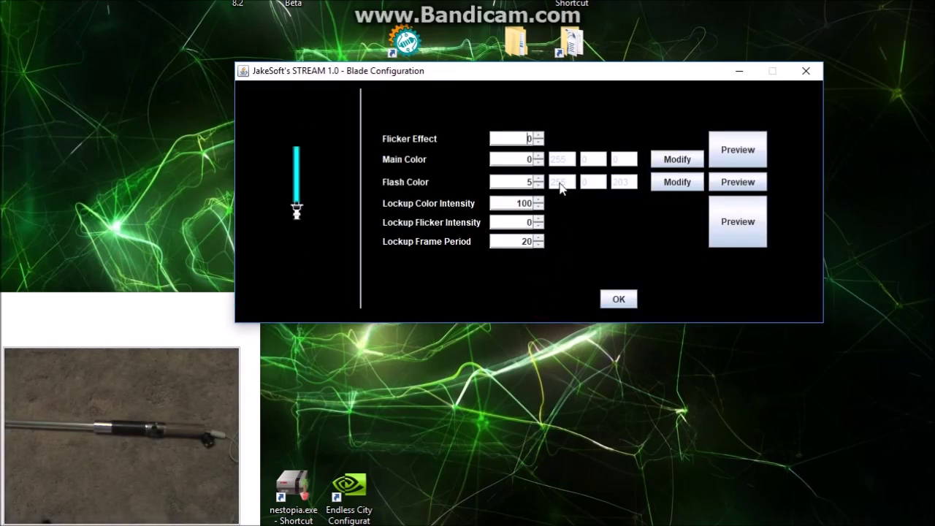
Step: Set Flicker Effect to 3, preview the flicker and lockup effects, and accept the blade configuration
left_click(539, 136)
left_click(539, 136)
left_click(538, 135)
left_click(746, 149)
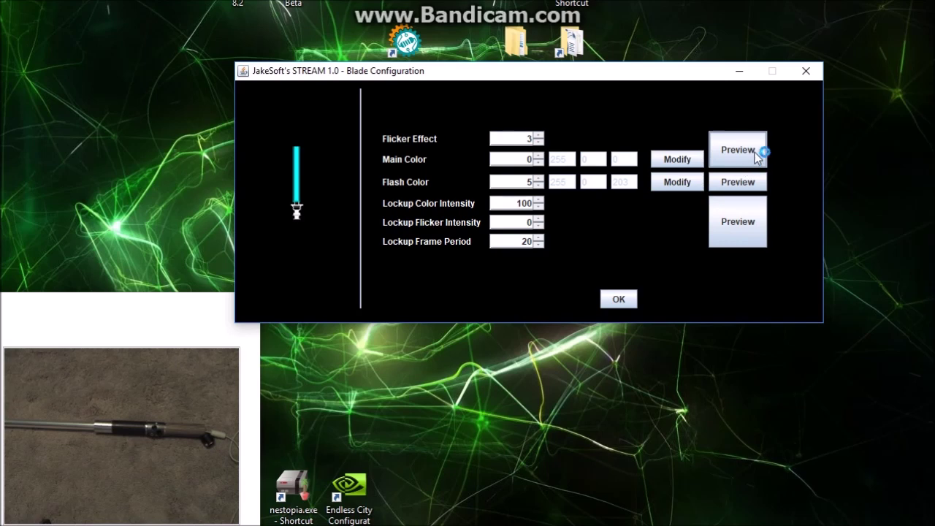
left_click(603, 295)
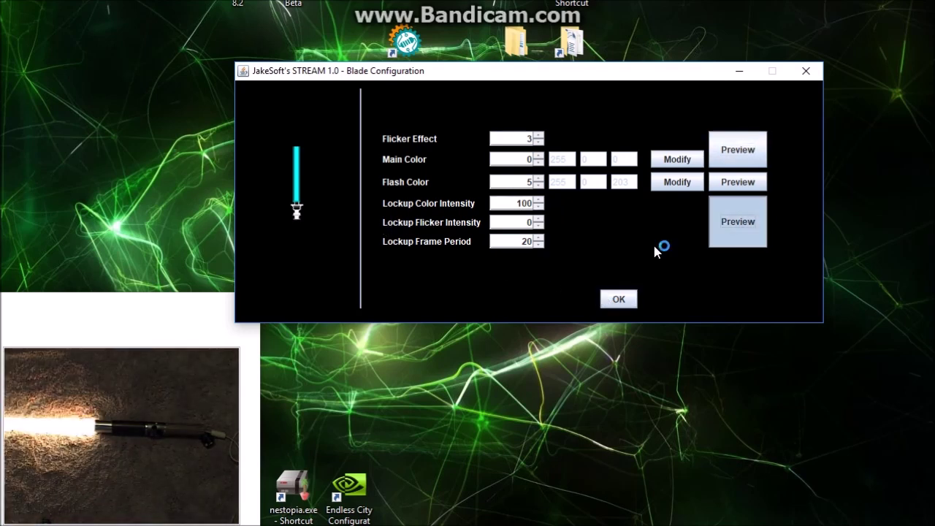
left_click(622, 300)
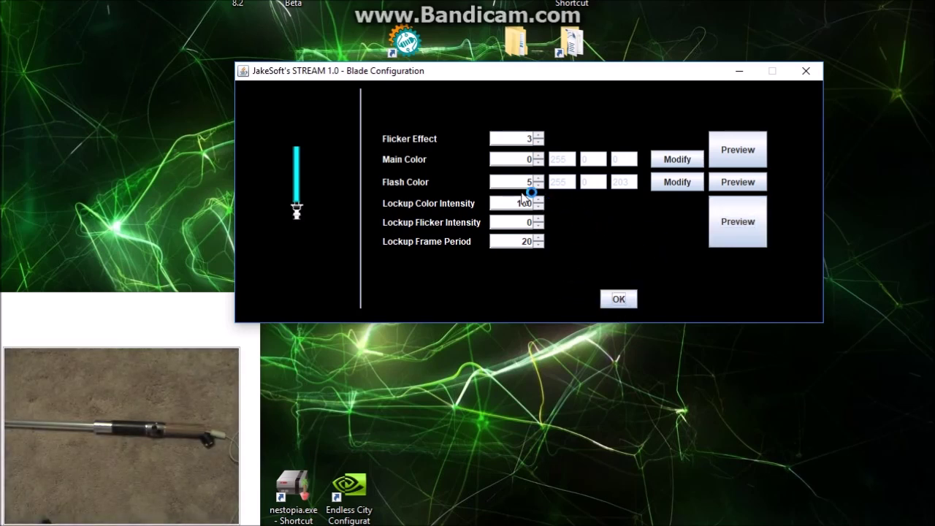
left_click(621, 299)
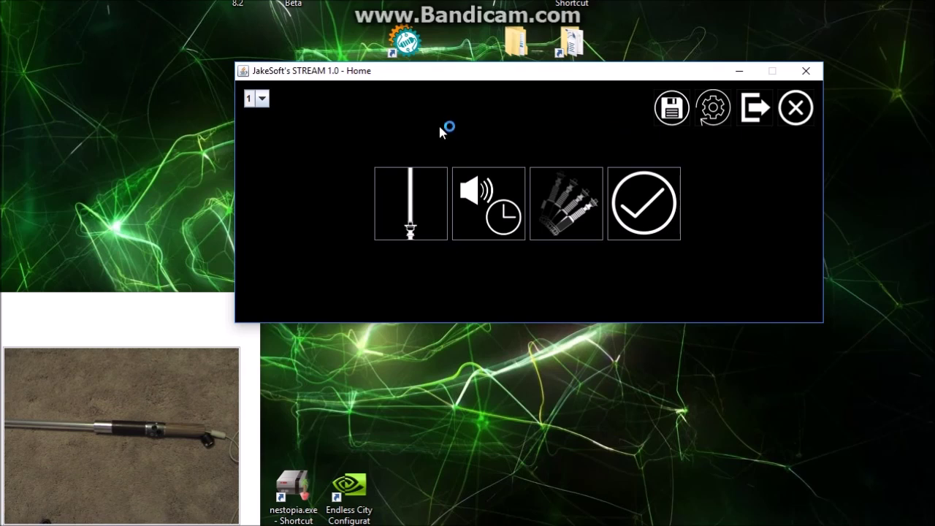
Step: Switch to profile 0 and save the settings to the saber
left_click(261, 99)
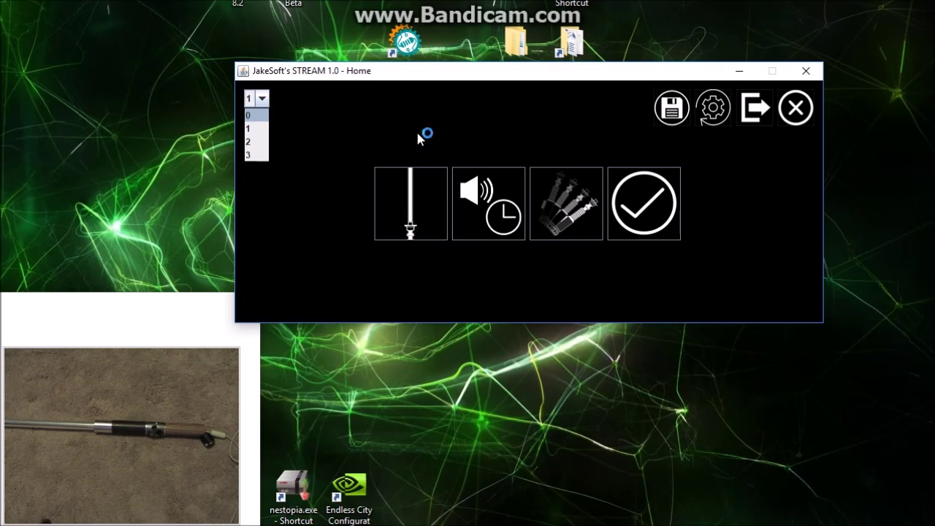
key("Return")
left_click(656, 117)
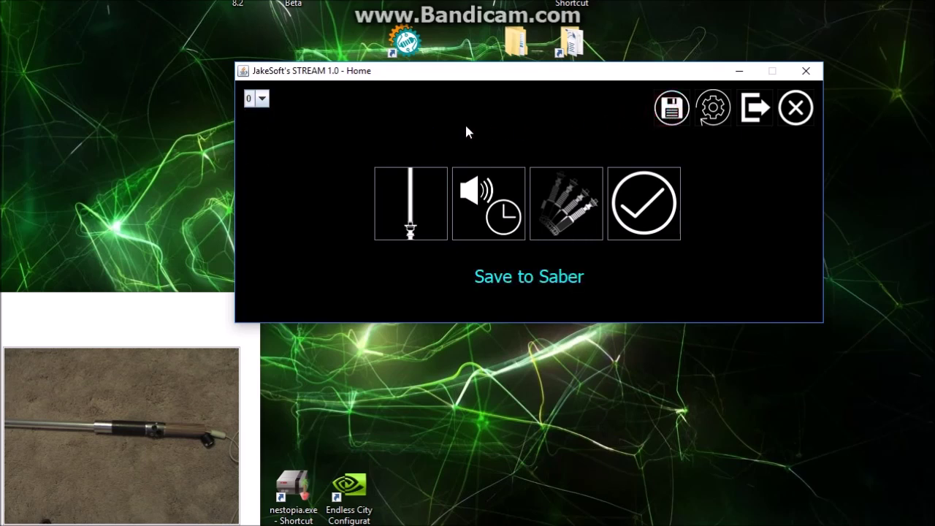